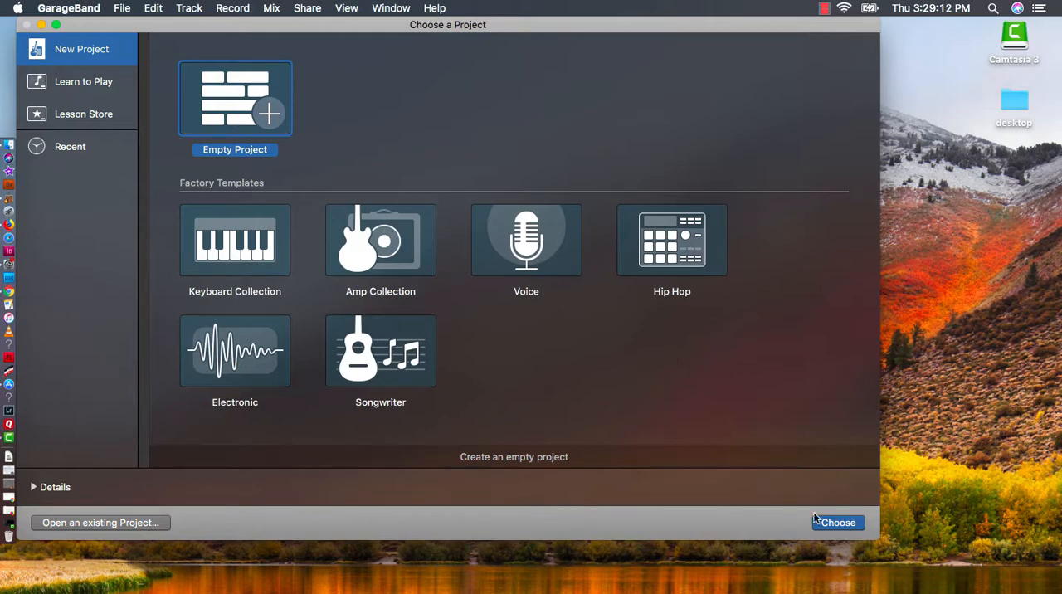
# Create an empty project with a Software Instrument track and close the Musical Typing window
pyautogui.click(842, 524)
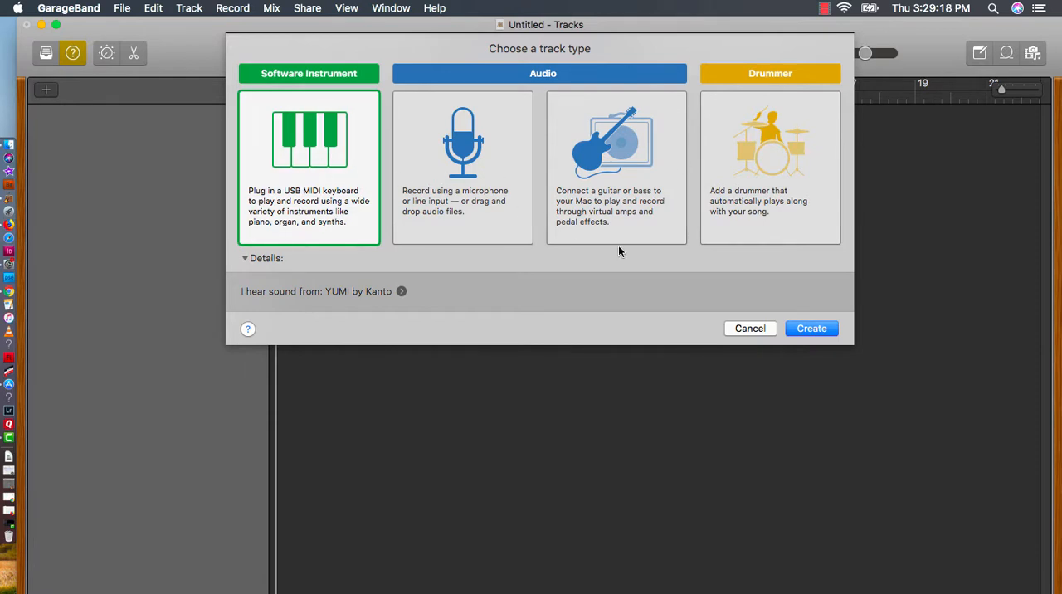
pyautogui.click(809, 330)
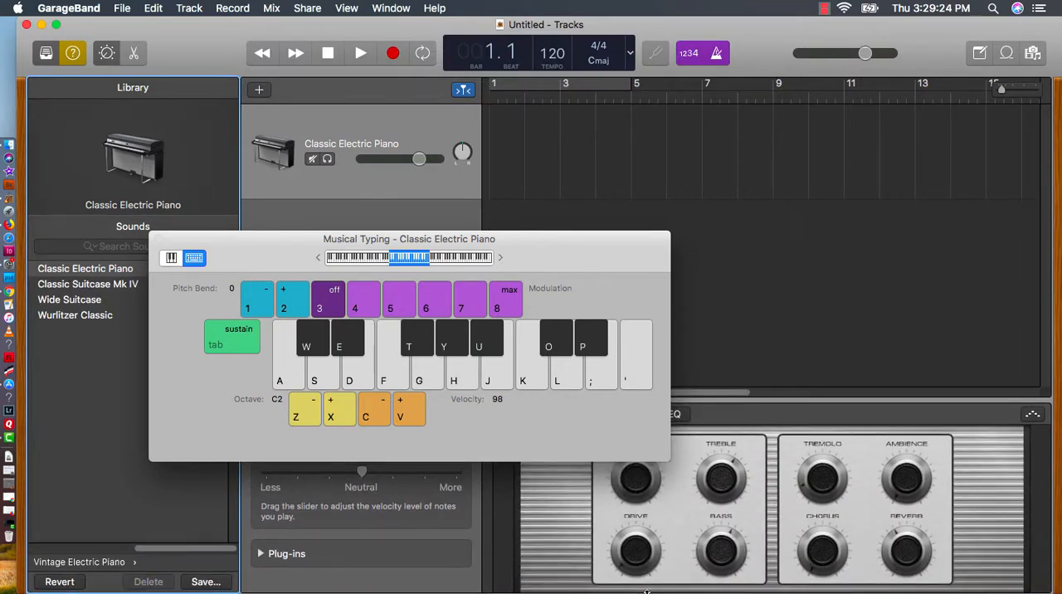
pyautogui.click(157, 240)
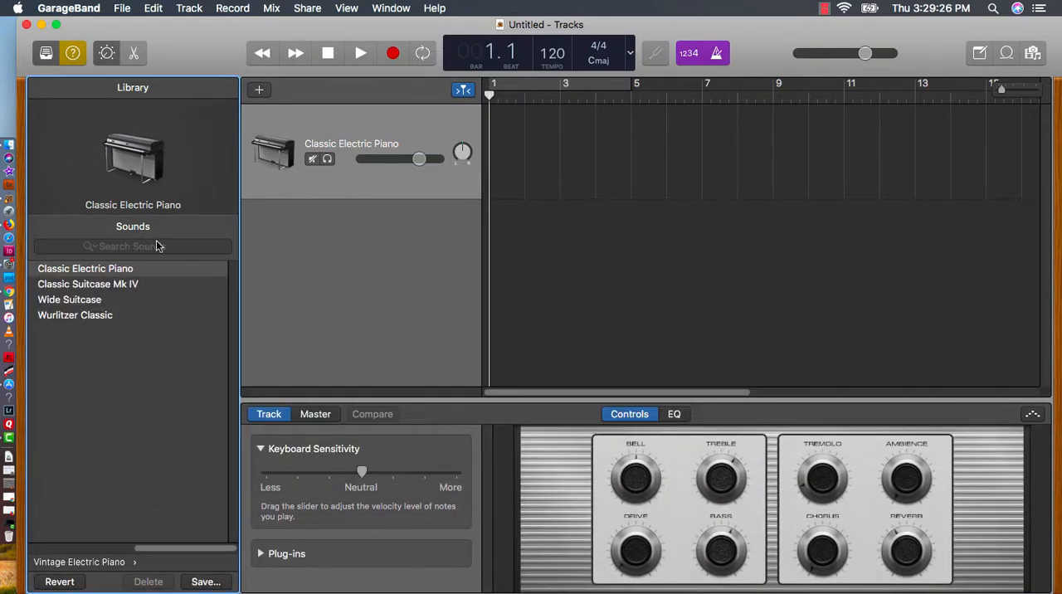
# Hide the Smart Controls and the Library so only the tracks area remains
pyautogui.click(107, 55)
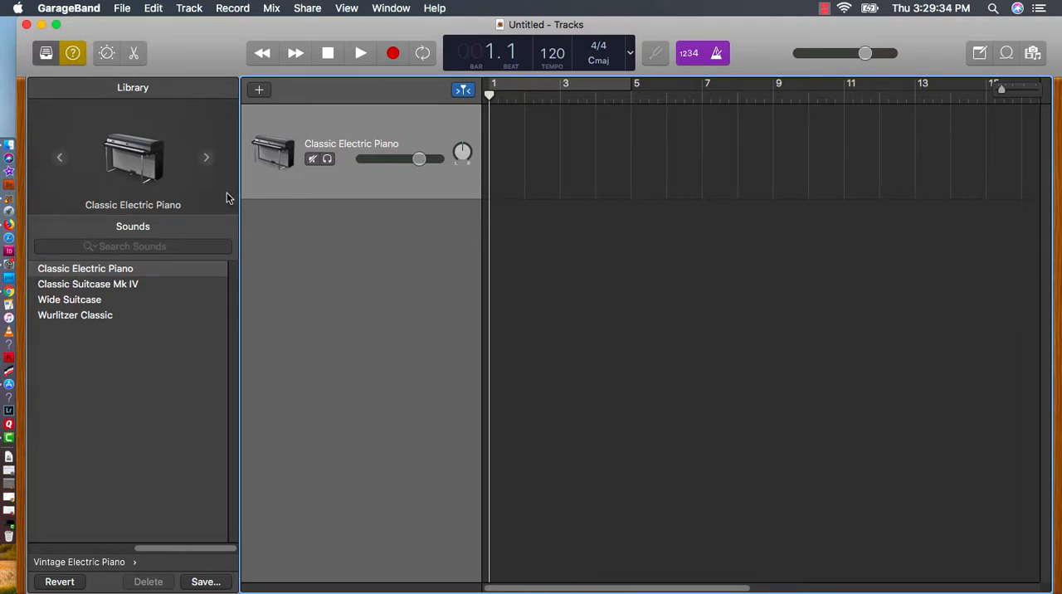
pyautogui.click(48, 55)
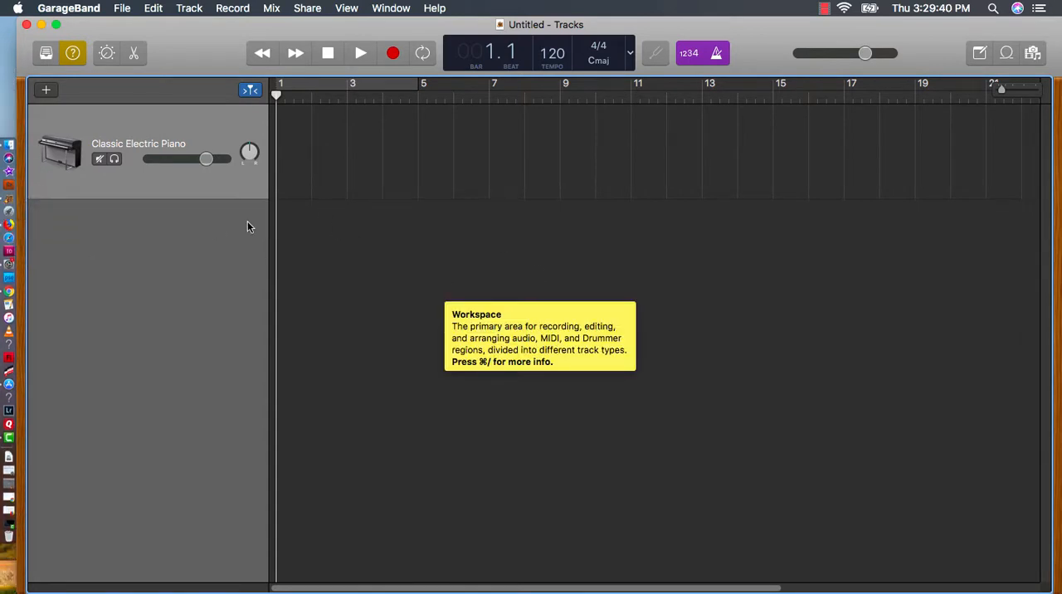
pyautogui.moveTo(73, 56)
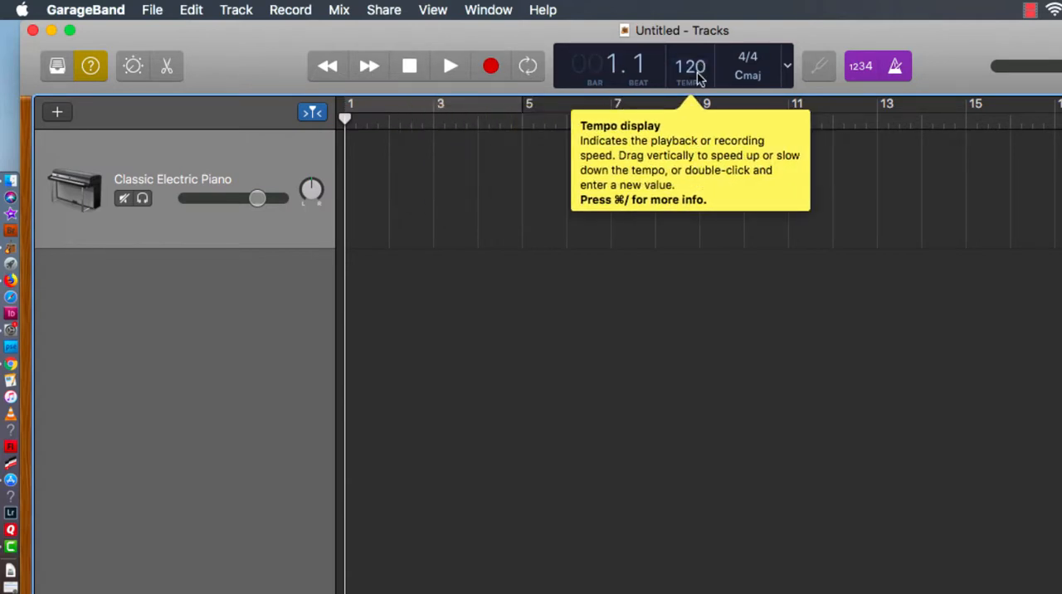
# Set the project tempo to 96 and the key signature to B♭ minor
pyautogui.moveTo(685, 71); pyautogui.dragTo(680, 143)
pyautogui.moveTo(692, 71); pyautogui.dragTo(689, 98)
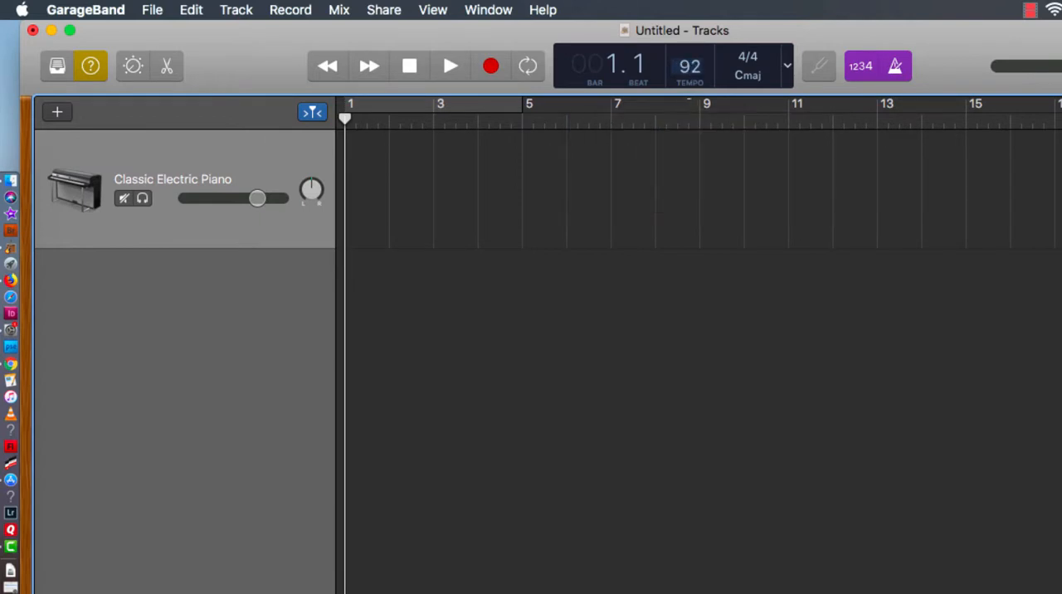
pyautogui.click(749, 75)
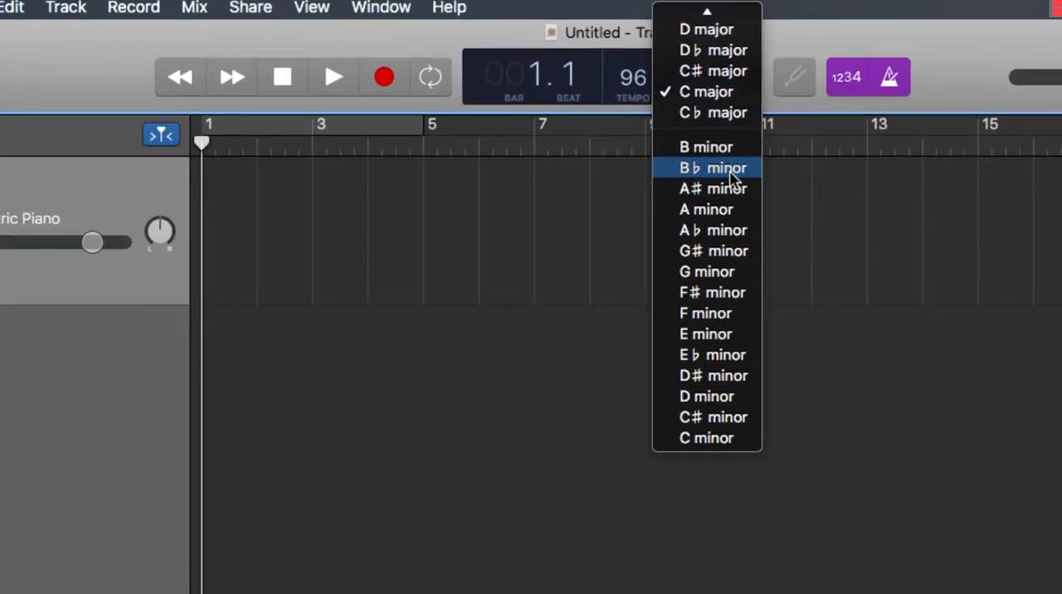
pyautogui.click(730, 169)
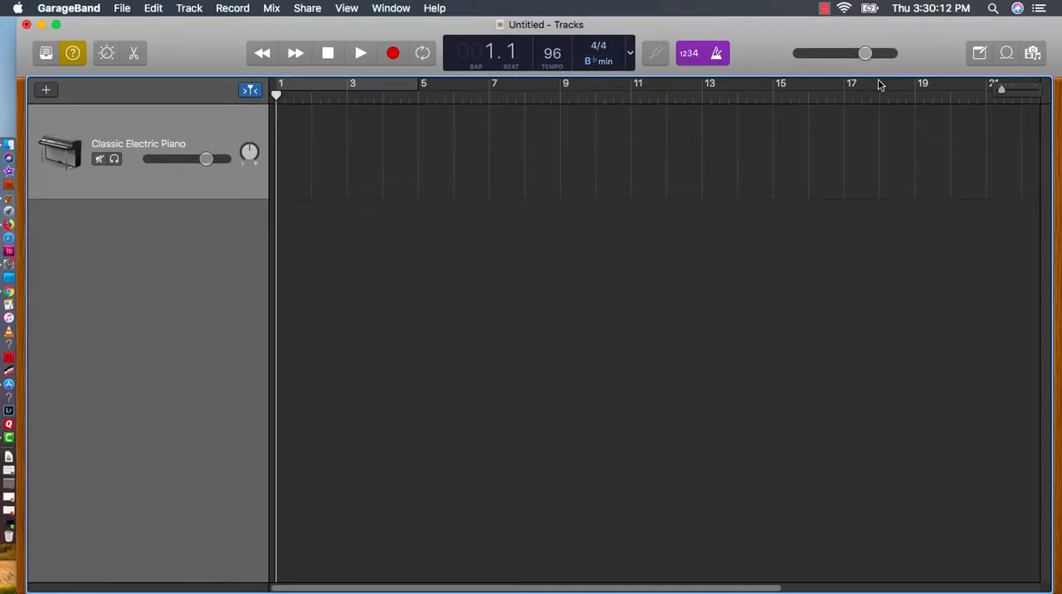
pyautogui.moveTo(881, 85)
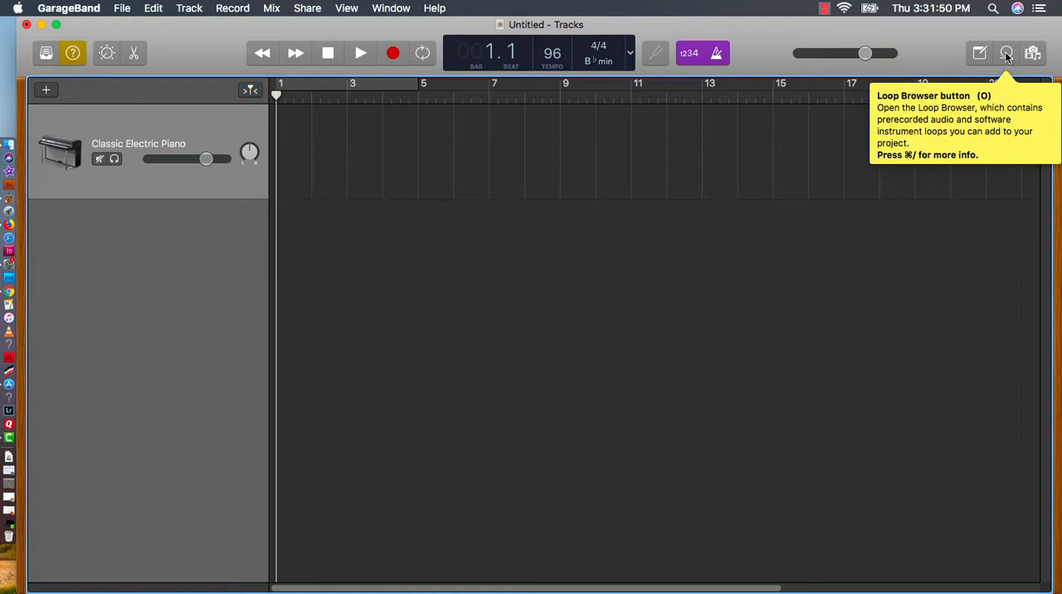
# Open the Loop Browser and search the loops for "night sky"
pyautogui.click(1007, 53)
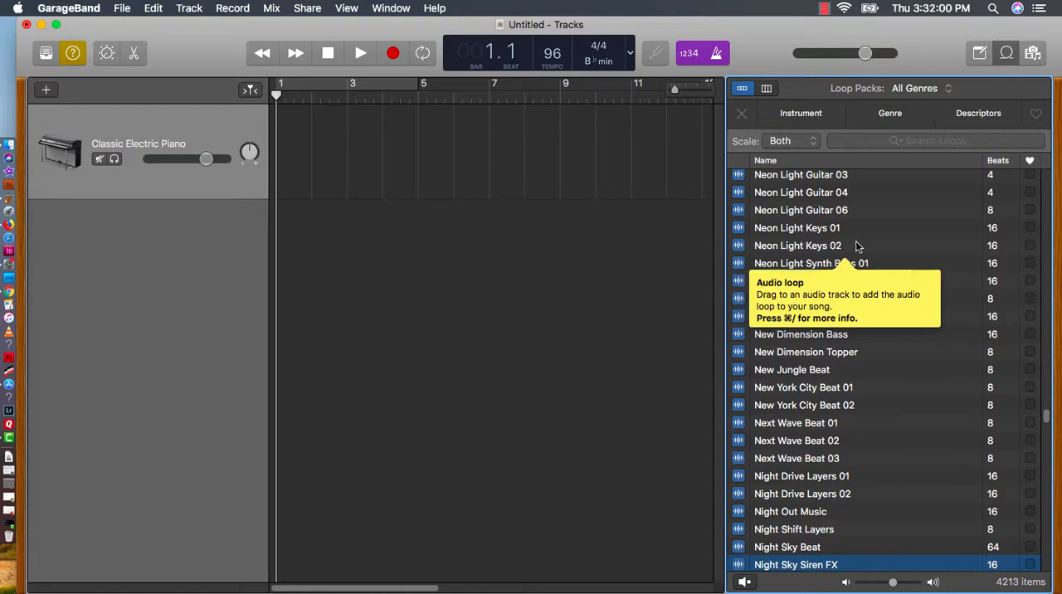
pyautogui.click(929, 140)
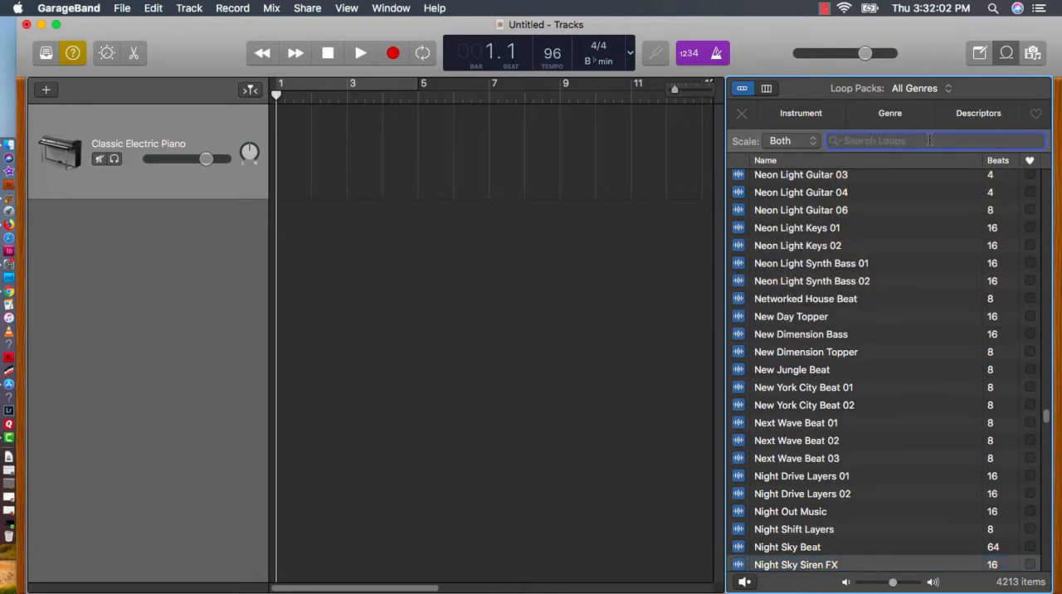
pyautogui.write('sky')
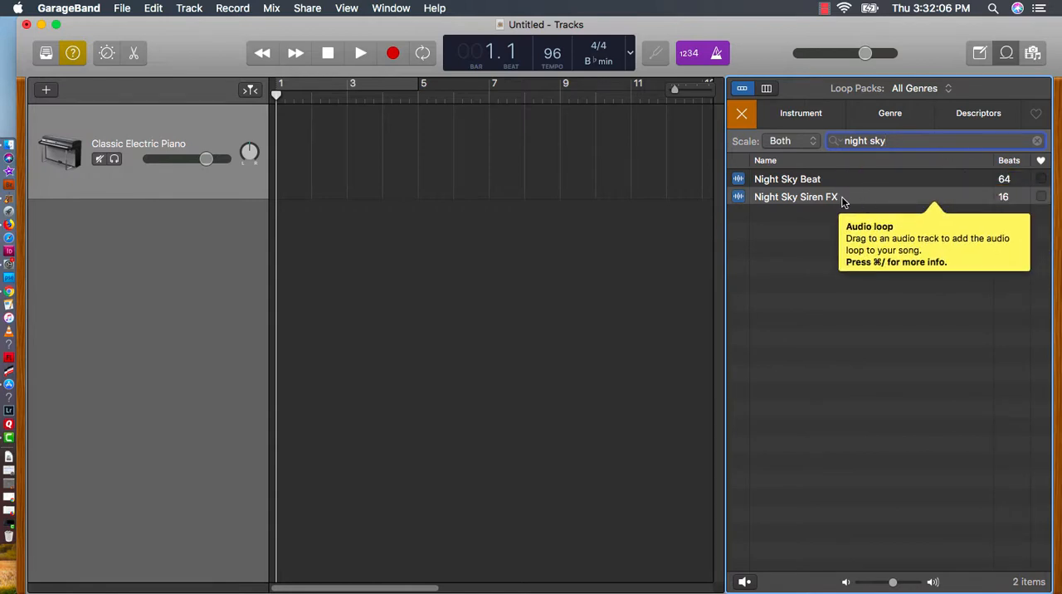
# Preview the Night Sky Siren FX loop and place two copies on a new track, at bars 1 and 5
pyautogui.click(842, 200)
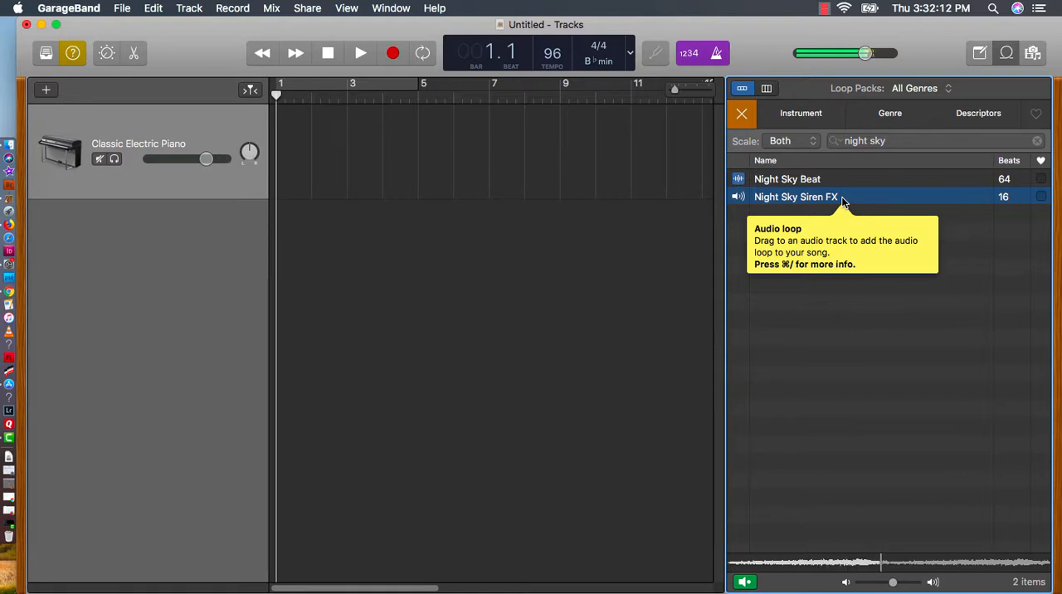
pyautogui.click(842, 201)
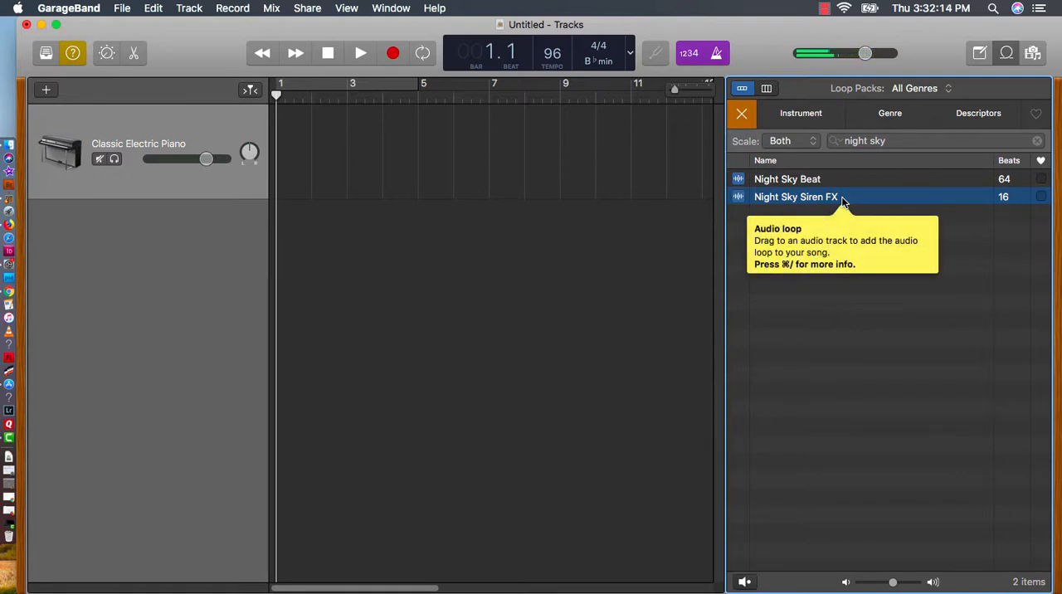
pyautogui.moveTo(871, 202); pyautogui.dragTo(278, 230)
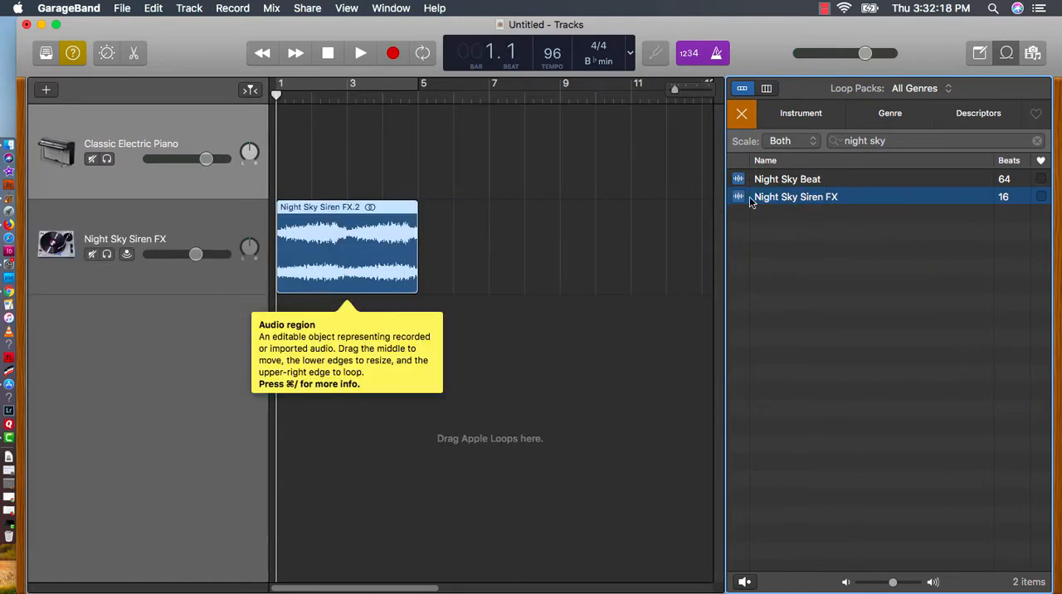
pyautogui.moveTo(797, 197); pyautogui.dragTo(417, 226)
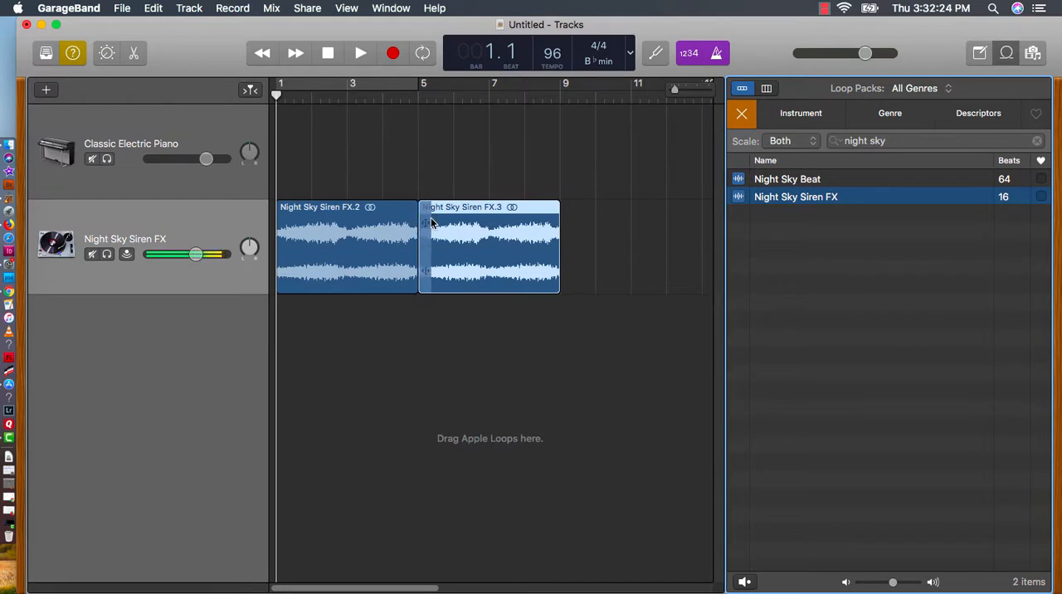
# Show automation and draw a volume fade-out on the Night Sky Siren FX track from bar 7 to bar 9
pyautogui.click(274, 10)
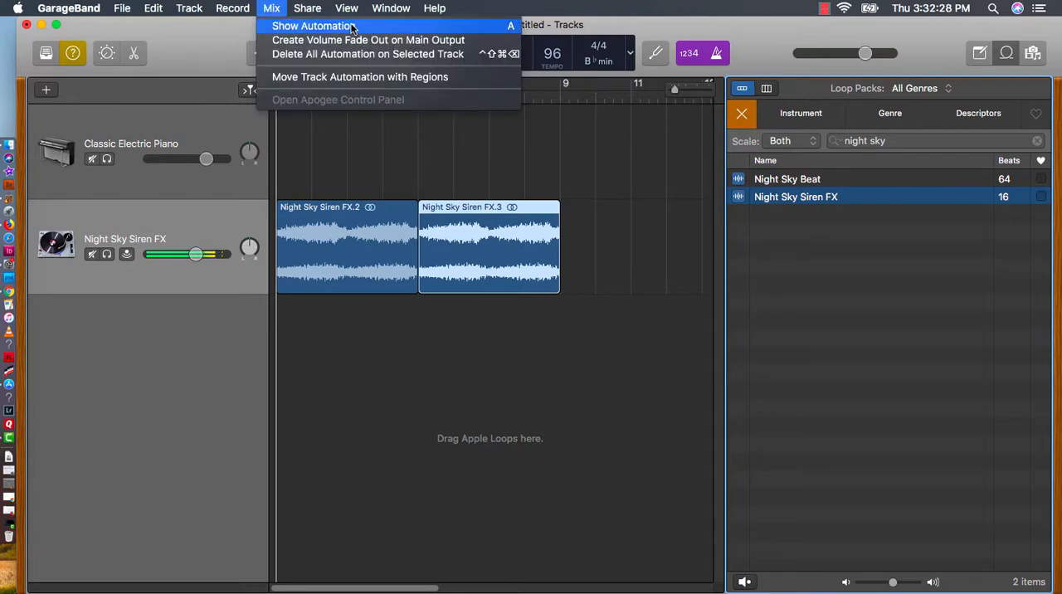
pyautogui.click(290, 25)
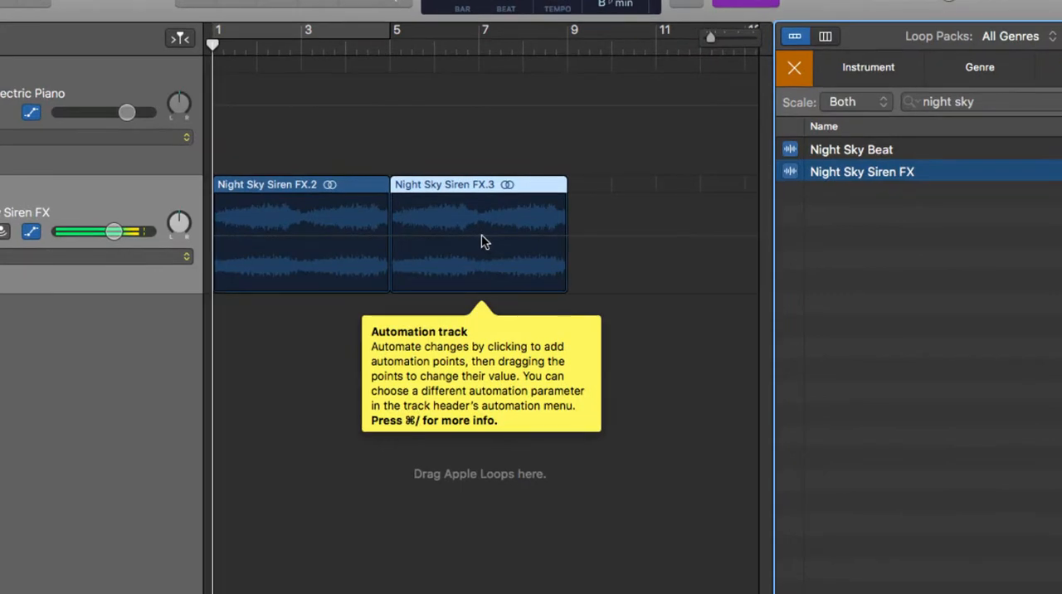
pyautogui.click(480, 234)
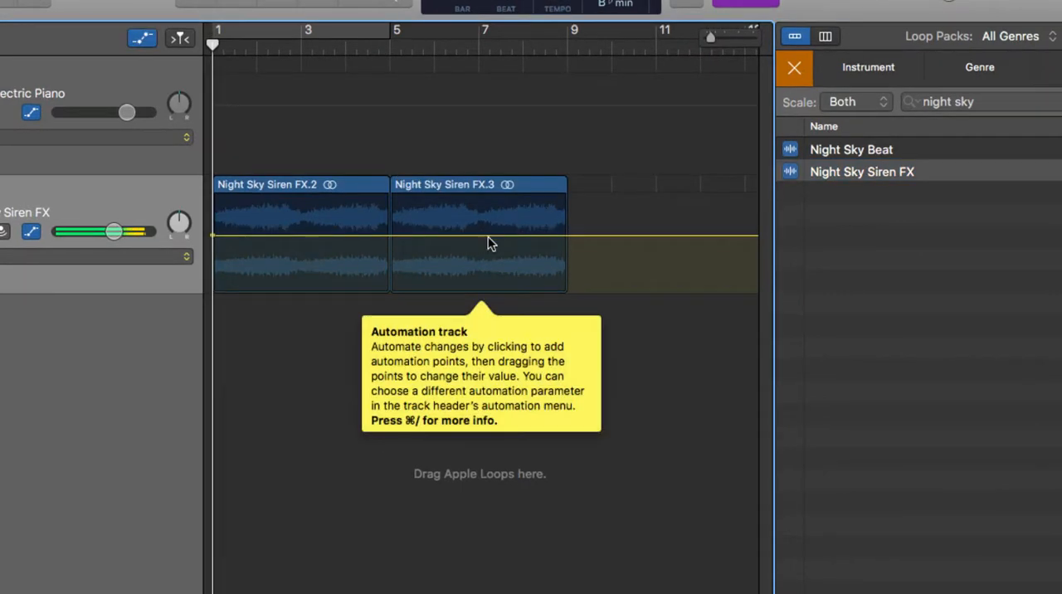
pyautogui.click(482, 236)
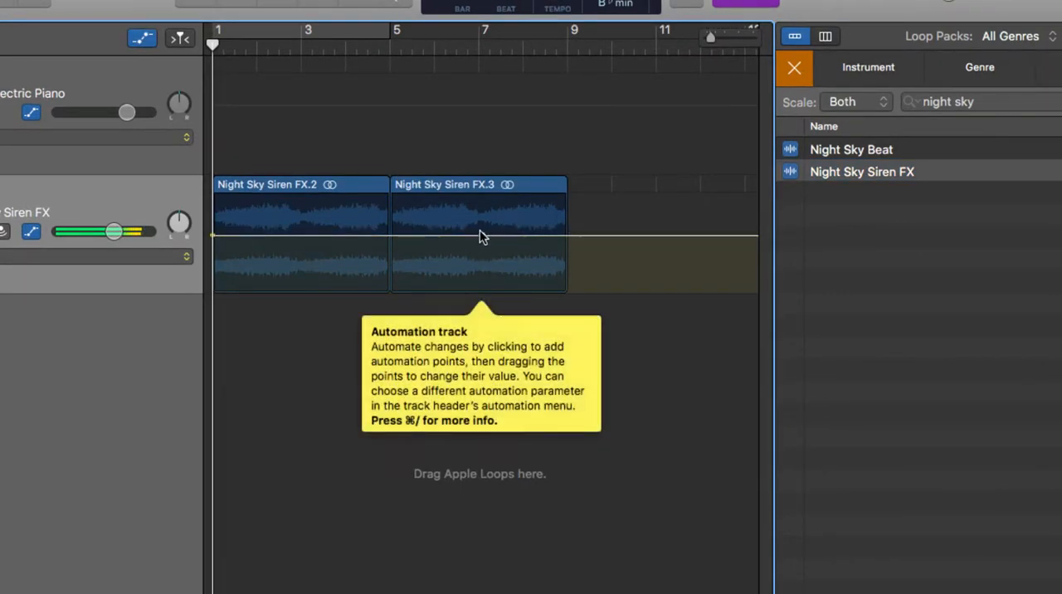
pyautogui.click(567, 236)
pyautogui.moveTo(566, 237); pyautogui.dragTo(567, 276)
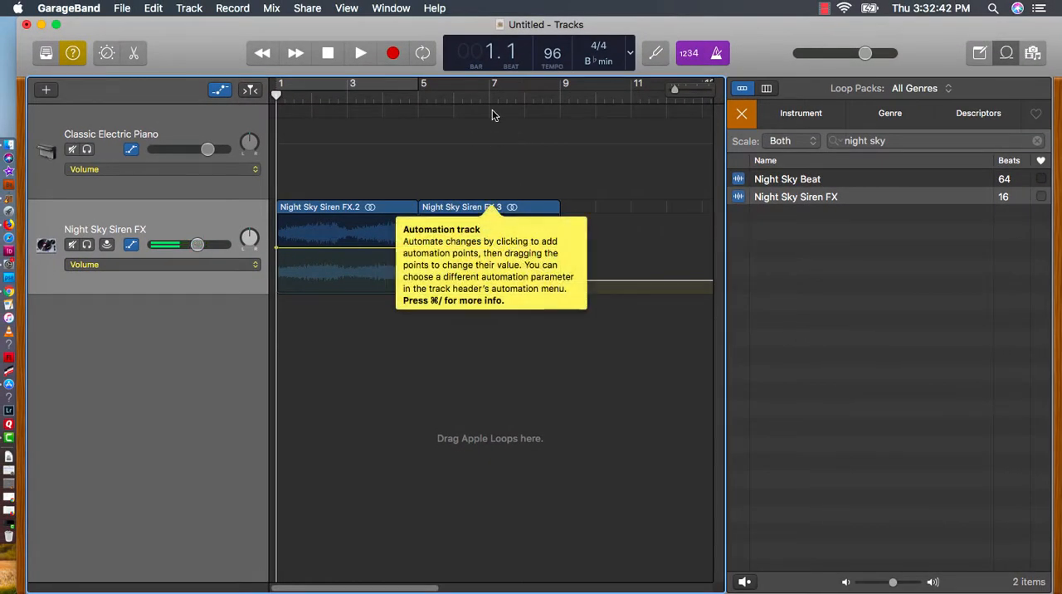
# Turn off the metronome and play back the siren fade-out from bar 7
pyautogui.click(488, 96)
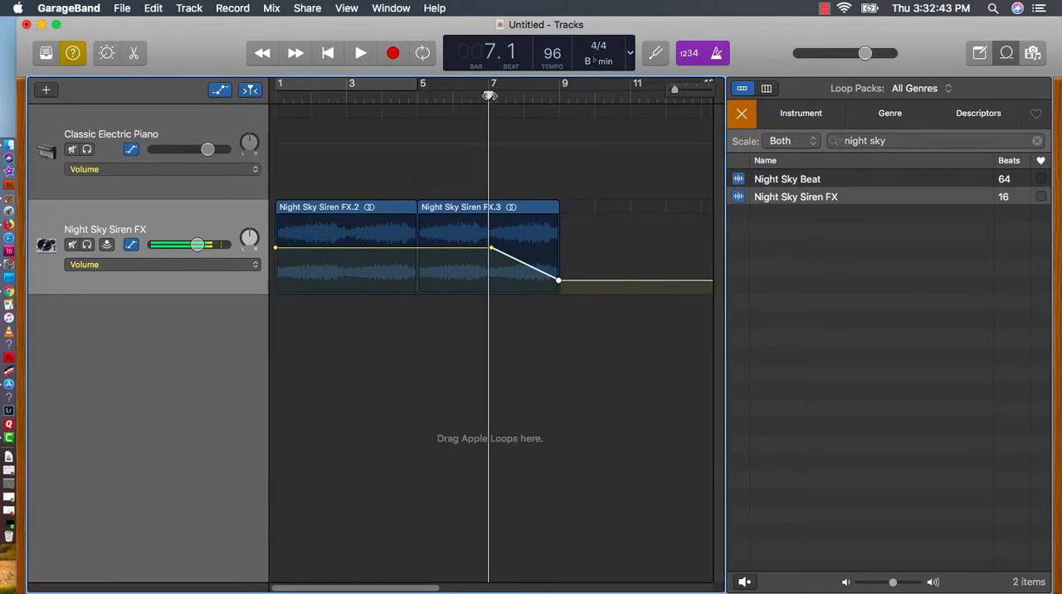
pyautogui.click(719, 54)
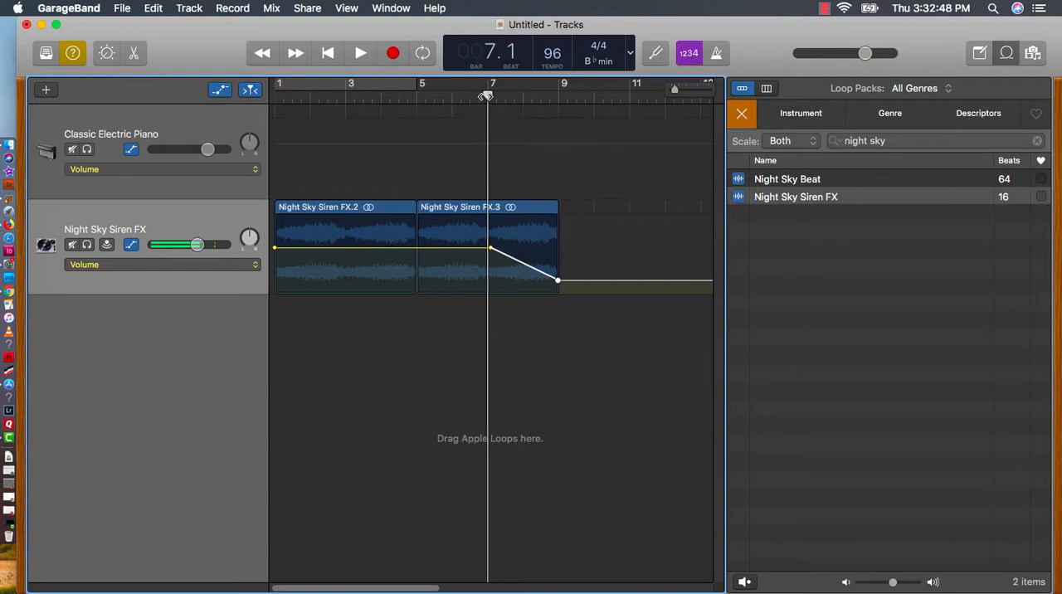
pyautogui.press('space')
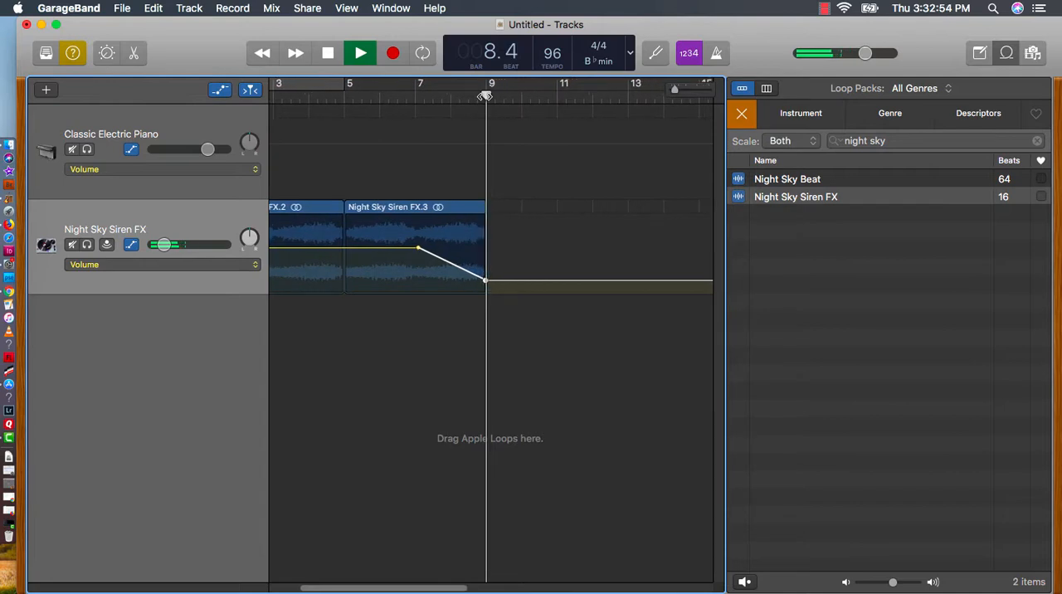
pyautogui.press('space')
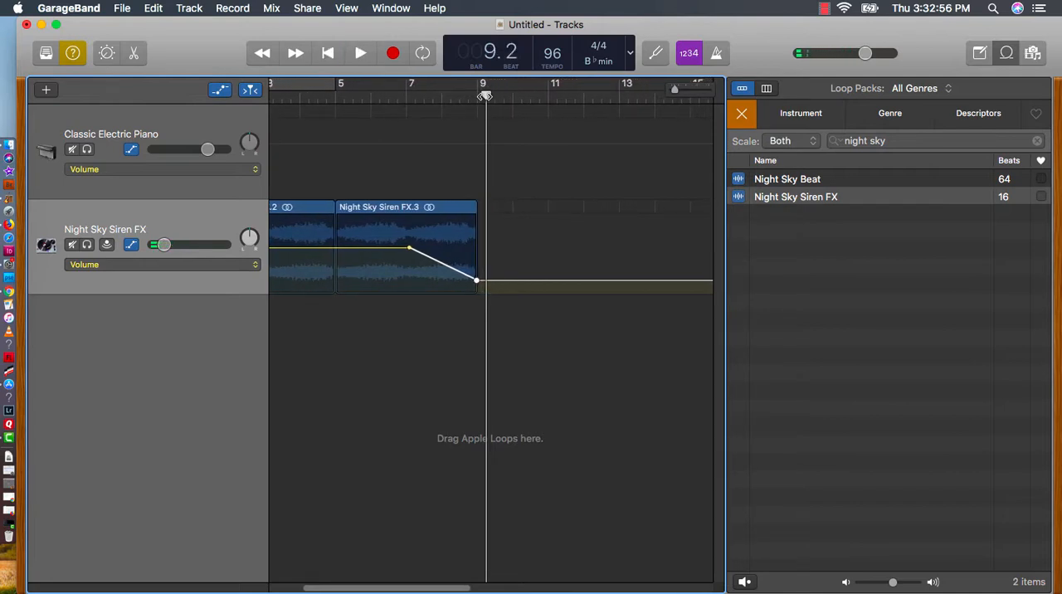
# Clear the current loop search and search for "flashback choir"
pyautogui.moveTo(899, 105)
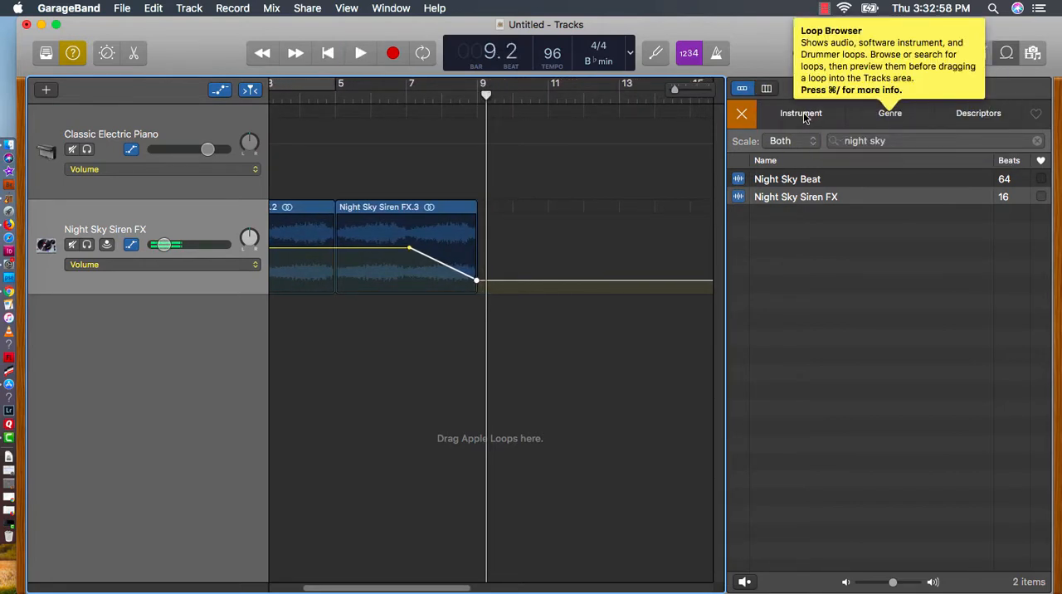
pyautogui.click(747, 117)
pyautogui.click(897, 140)
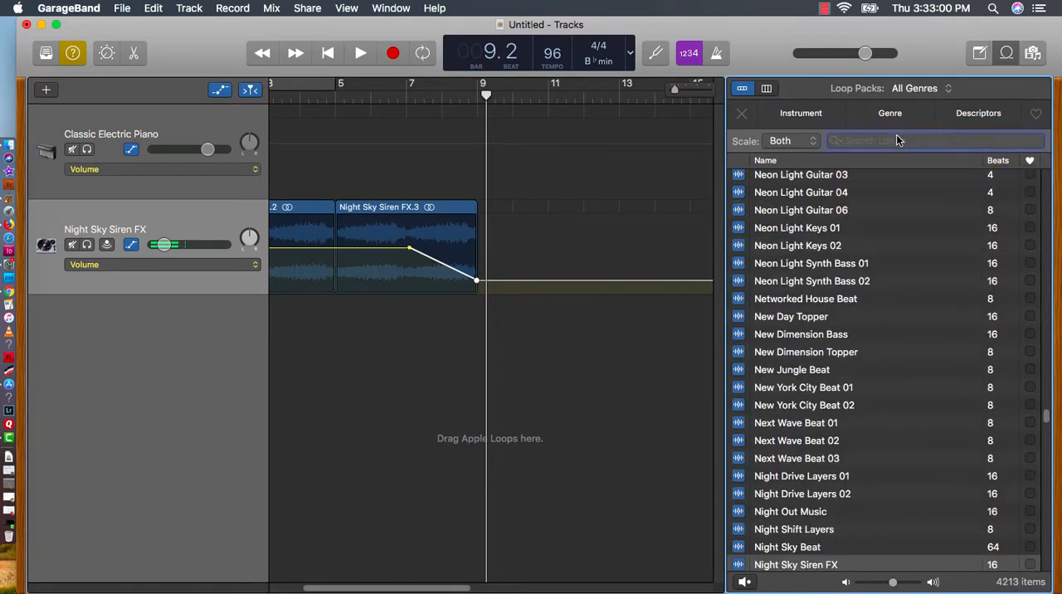
pyautogui.write('flashback choir')
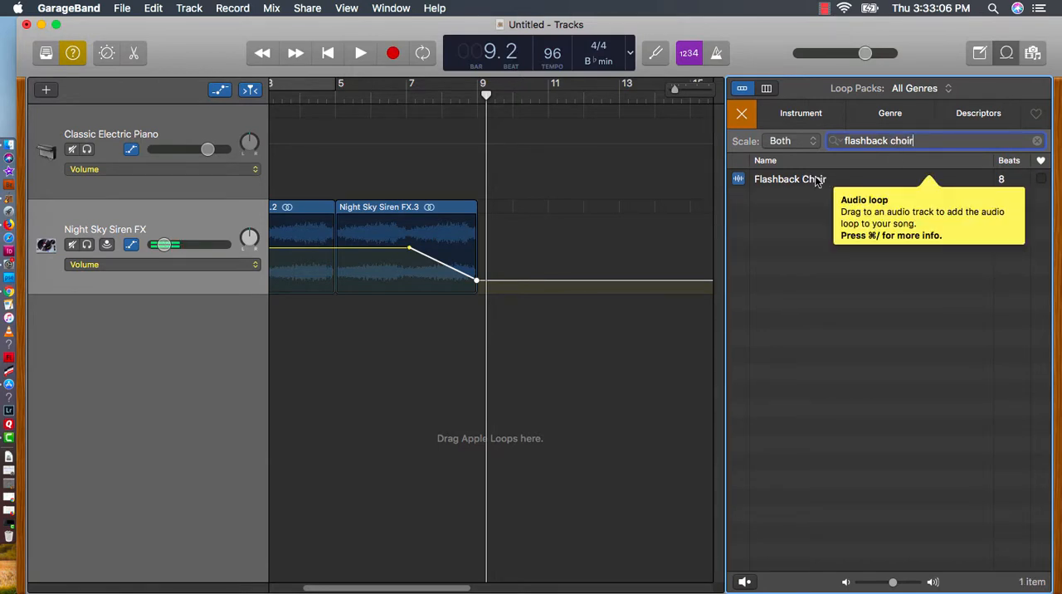
# Place three copies of the Flashback Choir loop on a new track, at bars 3, 5 and 7
pyautogui.moveTo(817, 182); pyautogui.dragTo(345, 352)
pyautogui.moveTo(826, 181); pyautogui.dragTo(425, 336)
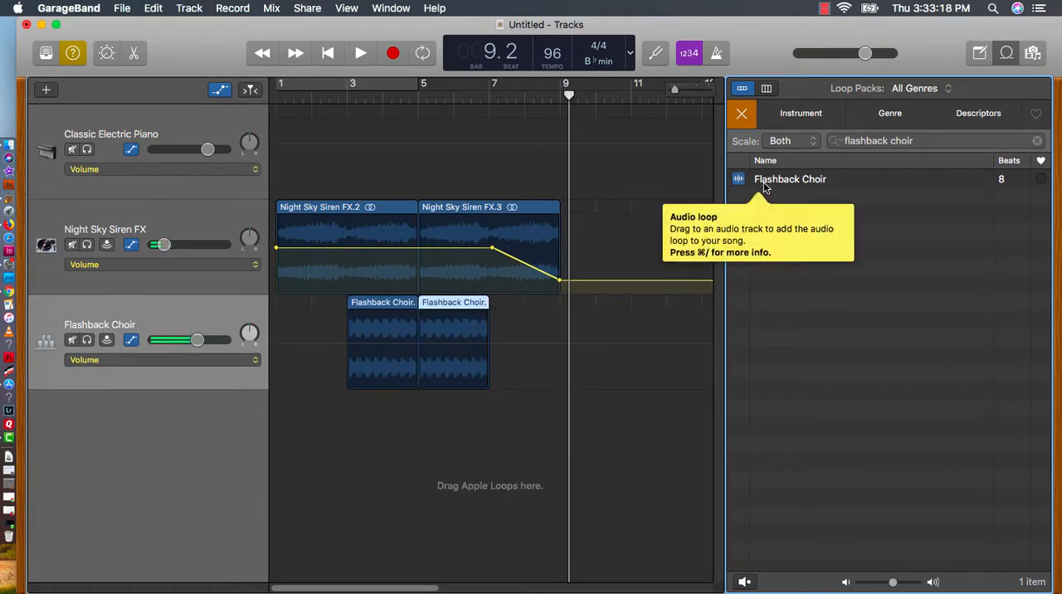
pyautogui.moveTo(765, 188); pyautogui.dragTo(490, 312)
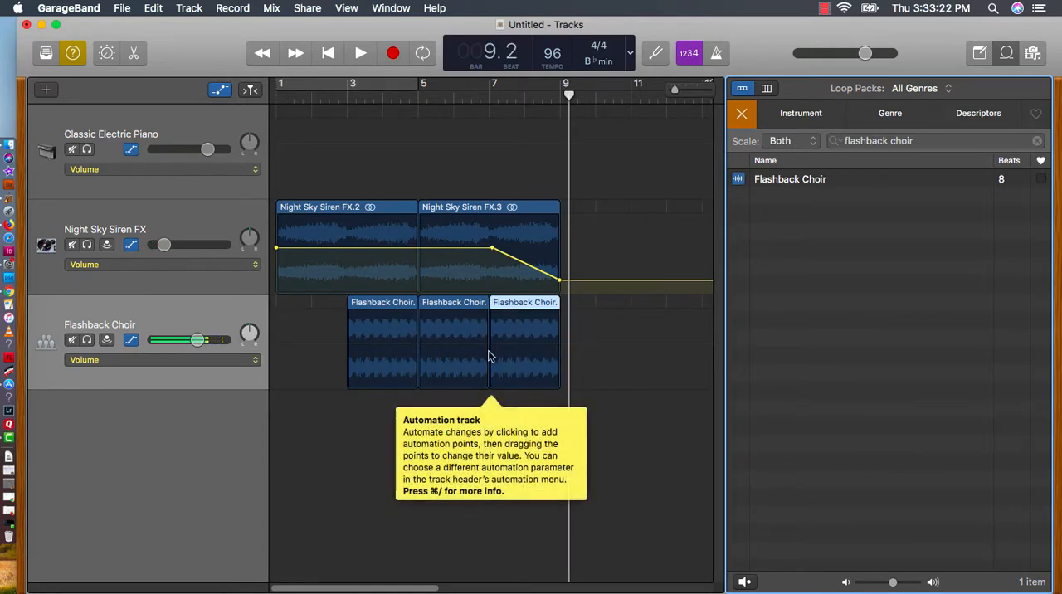
# Draw a volume fade-out on the Flashback Choir track from bar 7 to just past bar 9
pyautogui.click(492, 347)
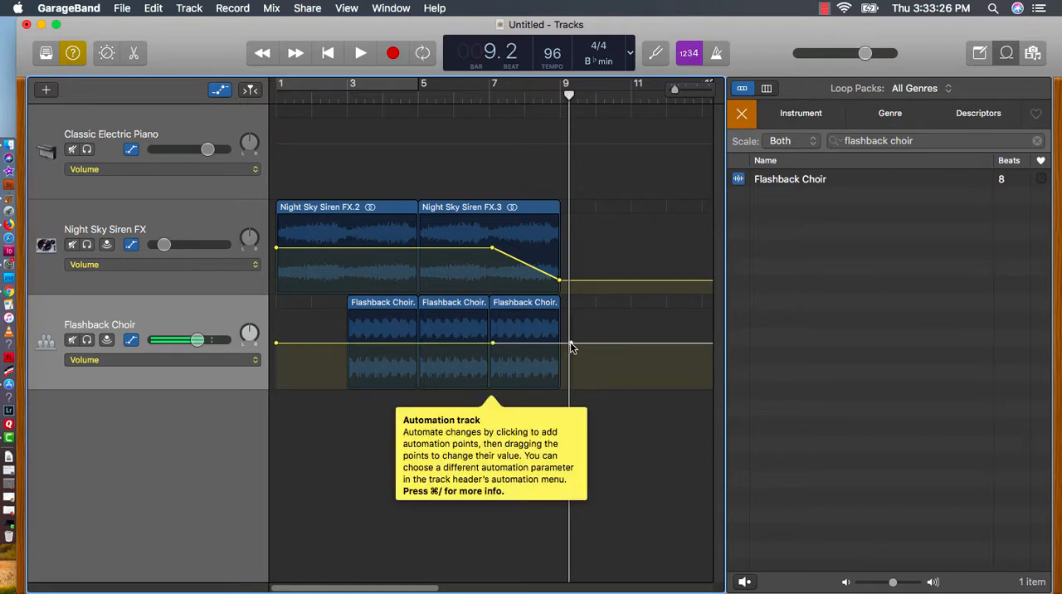
pyautogui.moveTo(571, 347); pyautogui.dragTo(571, 382)
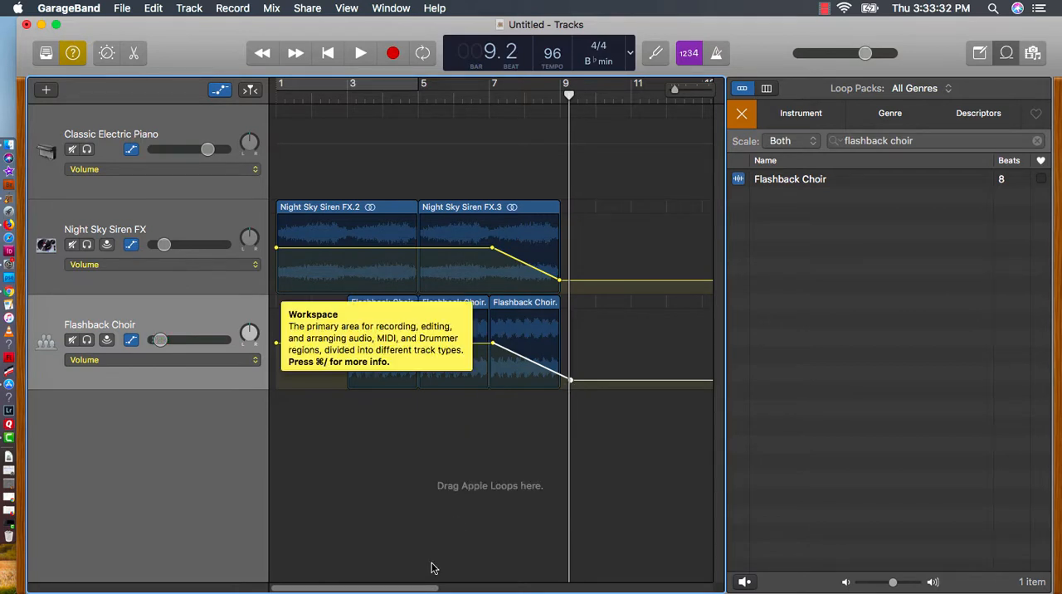
# Add two more Flashback Choir loops to the choir track, at bars 15 and 17
pyautogui.moveTo(419, 588); pyautogui.dragTo(521, 587)
pyautogui.moveTo(780, 184); pyautogui.dragTo(491, 318)
pyautogui.moveTo(770, 179); pyautogui.dragTo(566, 321)
# Raise the Flashback Choir track's volume automation back to about -6.6 dB from bar 12, ahead of the loops at bars 15 and 17
pyautogui.click(393, 381)
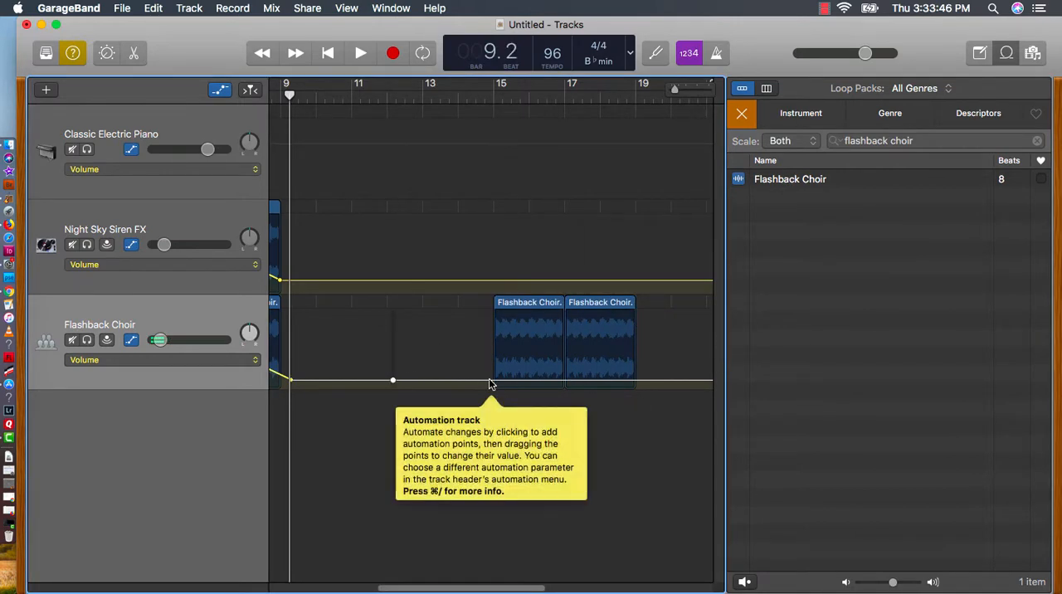
pyautogui.moveTo(491, 380); pyautogui.dragTo(496, 353)
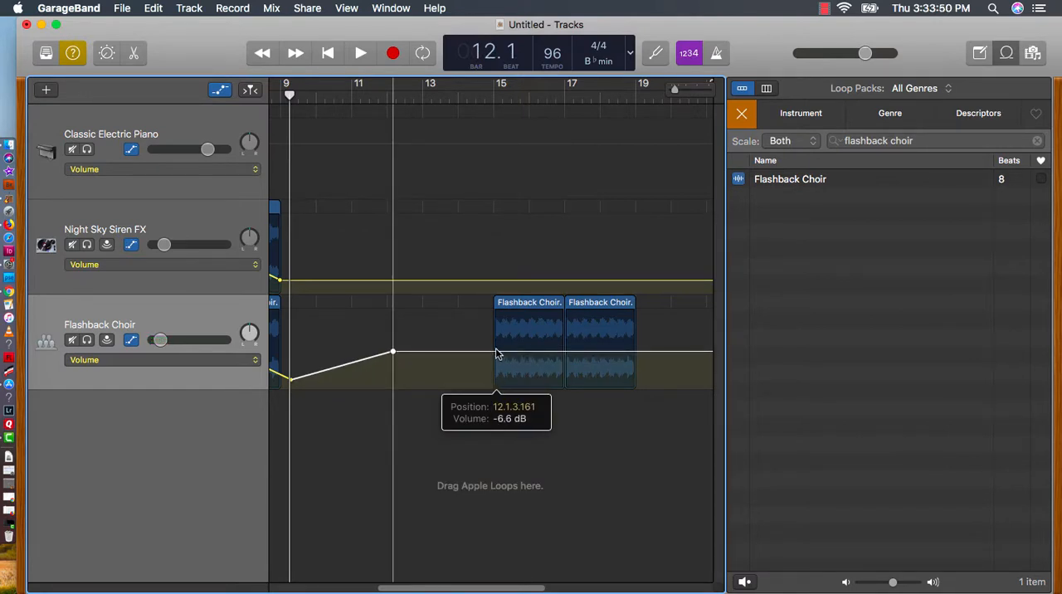
pyautogui.moveTo(496, 353); pyautogui.dragTo(496, 354)
# Draw a volume fade-out on the Flashback Choir track from bar 17 to the end of its last loop at bar 19
pyautogui.click(567, 352)
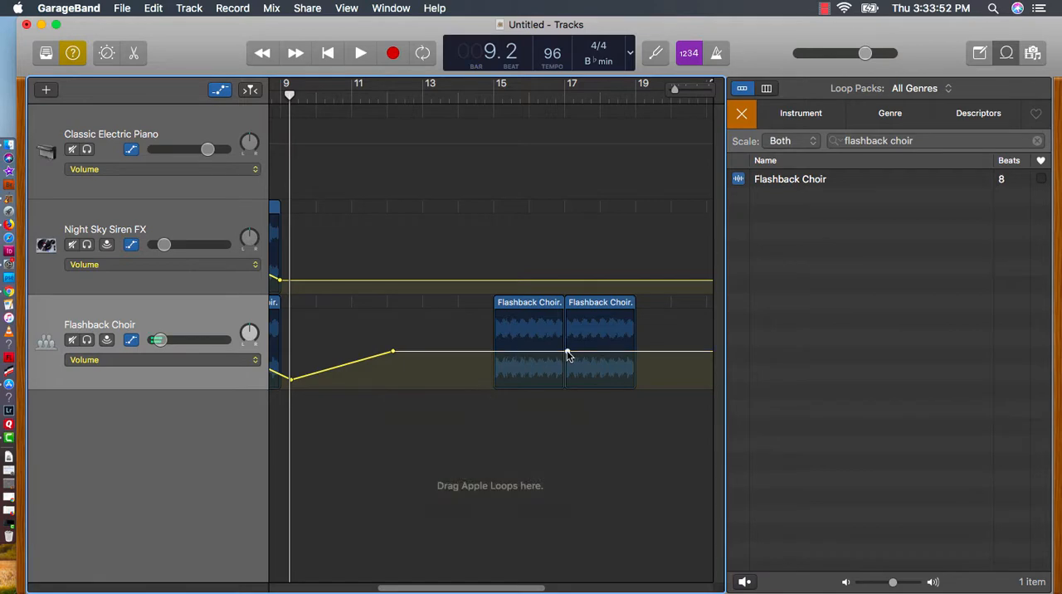
pyautogui.click(636, 351)
pyautogui.moveTo(637, 356); pyautogui.dragTo(631, 412)
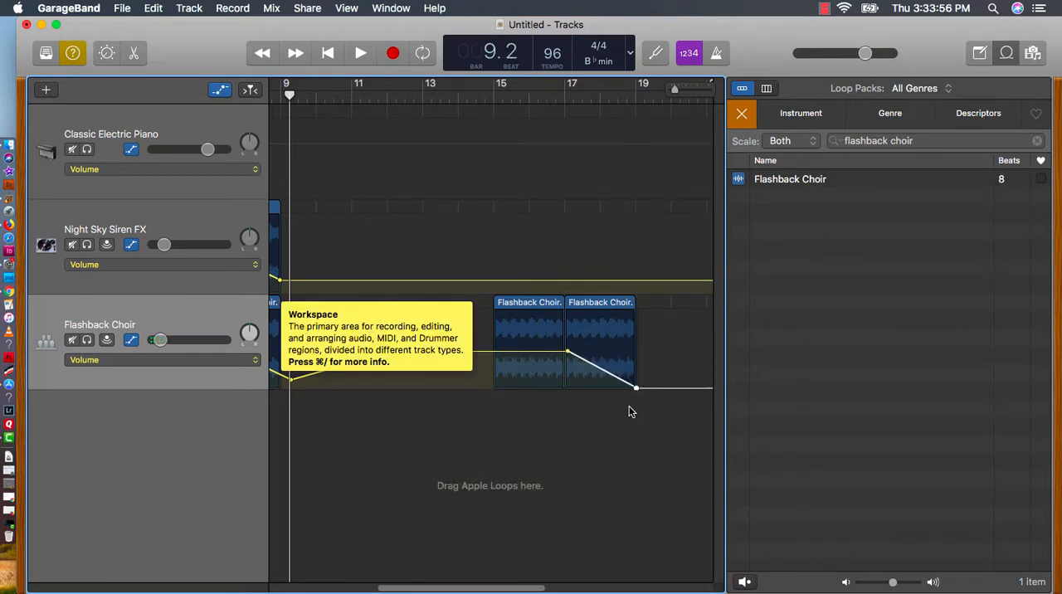
# Search the loops for "minds eye beat" and place Minds Eye Beat 02 on a new track at bar 7
pyautogui.click(742, 116)
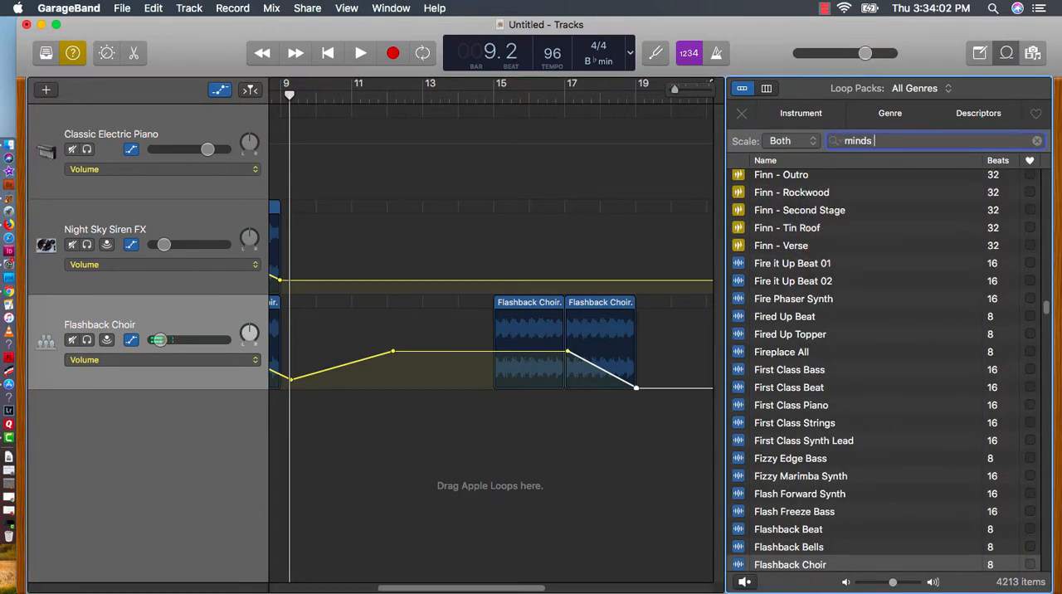
pyautogui.write('eye beat')
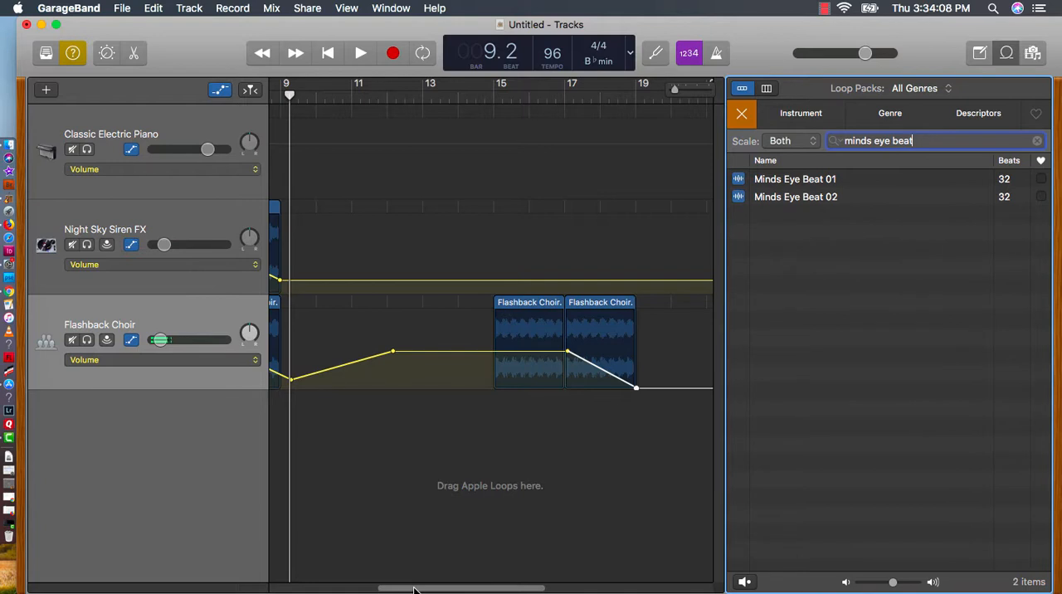
pyautogui.hscroll(-5, 415, 591)
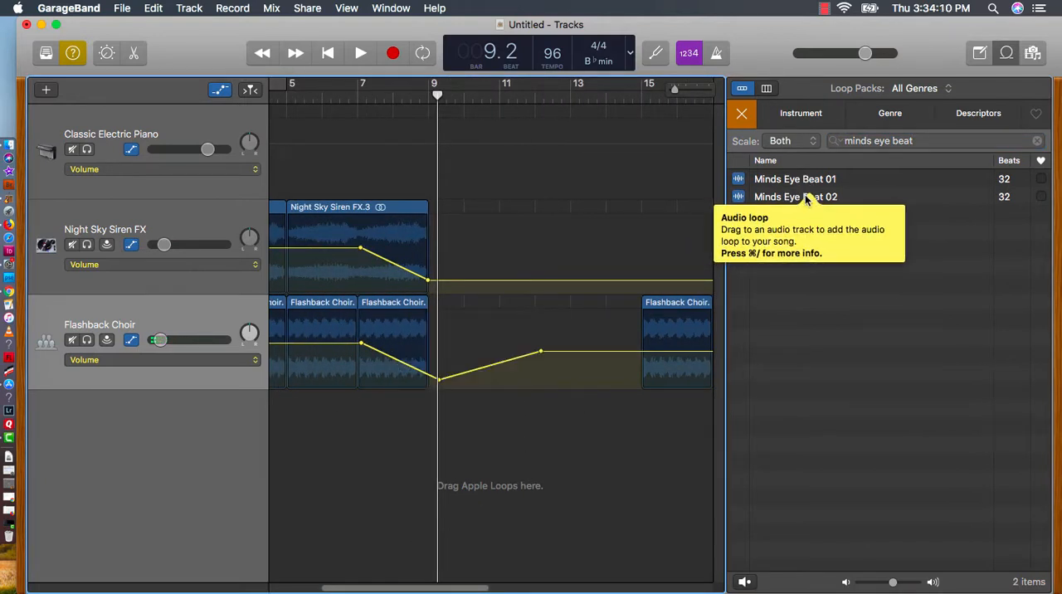
pyautogui.moveTo(806, 198); pyautogui.dragTo(357, 429)
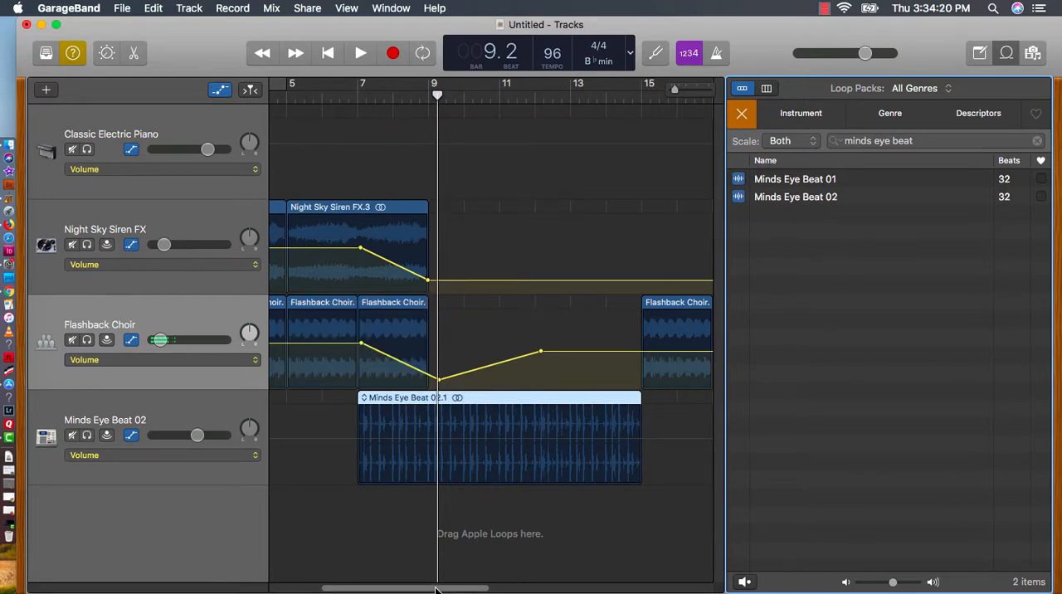
# Play back the arrangement from between bars 3 and 5 to hear the beat enter at bar 7
pyautogui.moveTo(437, 589); pyautogui.dragTo(390, 588)
pyautogui.click(347, 100)
pyautogui.press('space')
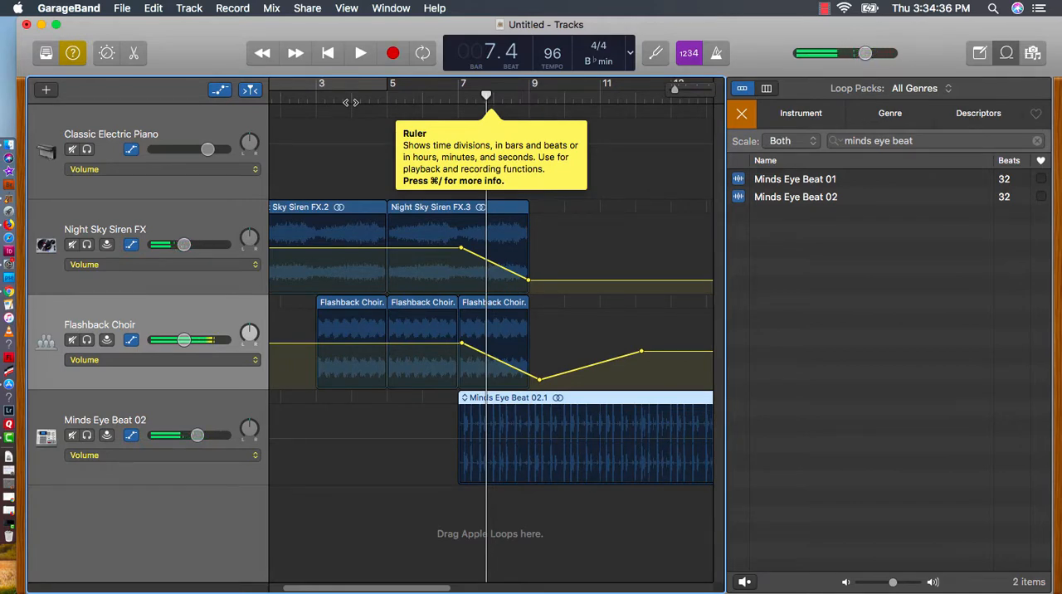
# Search the loops for "koto" and place M Style Koto on a new track at bar 9
pyautogui.click(742, 114)
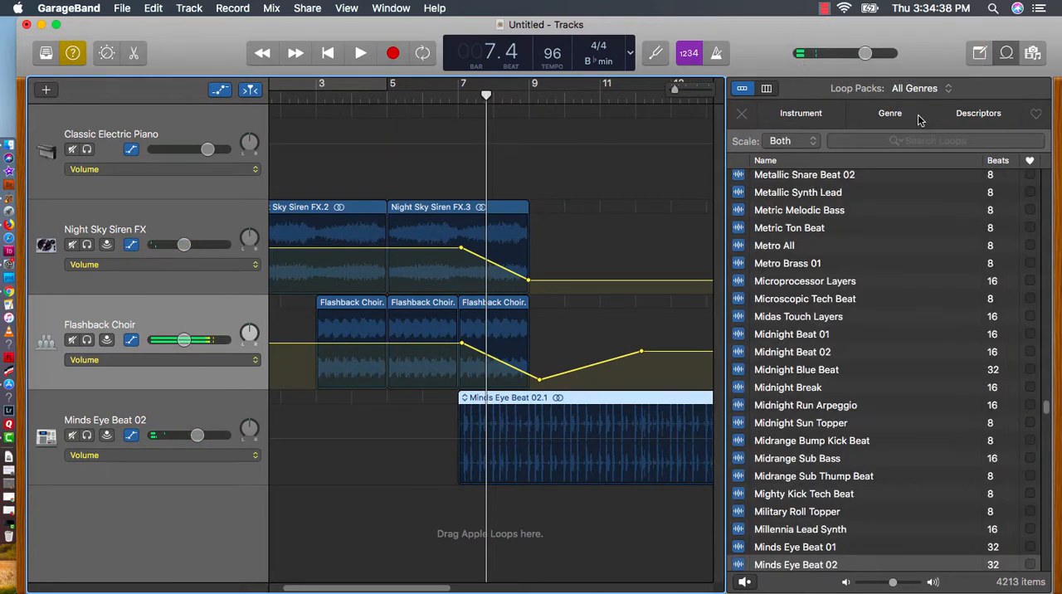
pyautogui.click(927, 140)
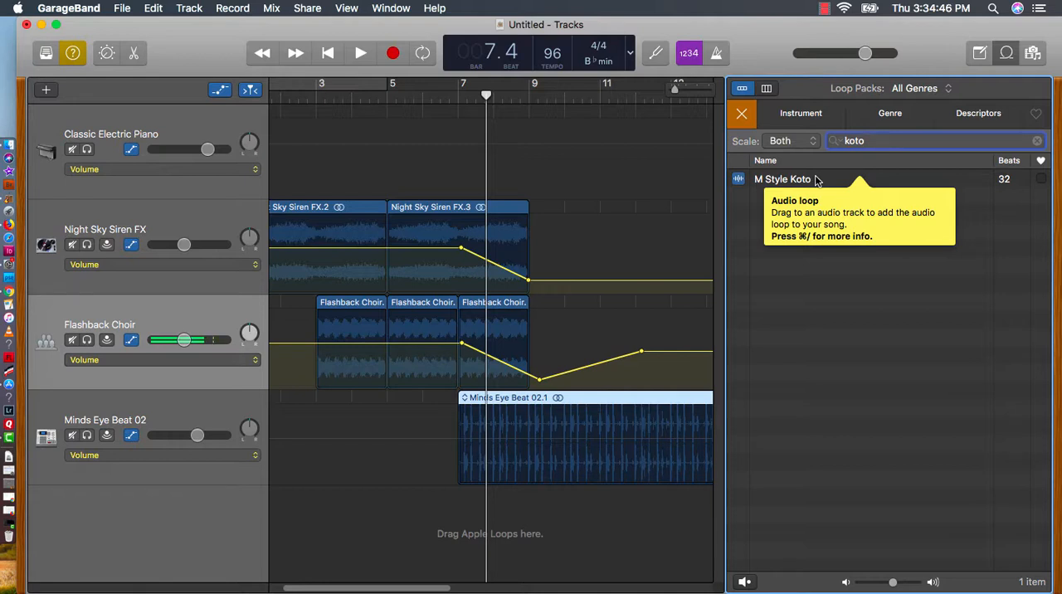
pyautogui.moveTo(803, 184); pyautogui.dragTo(533, 522)
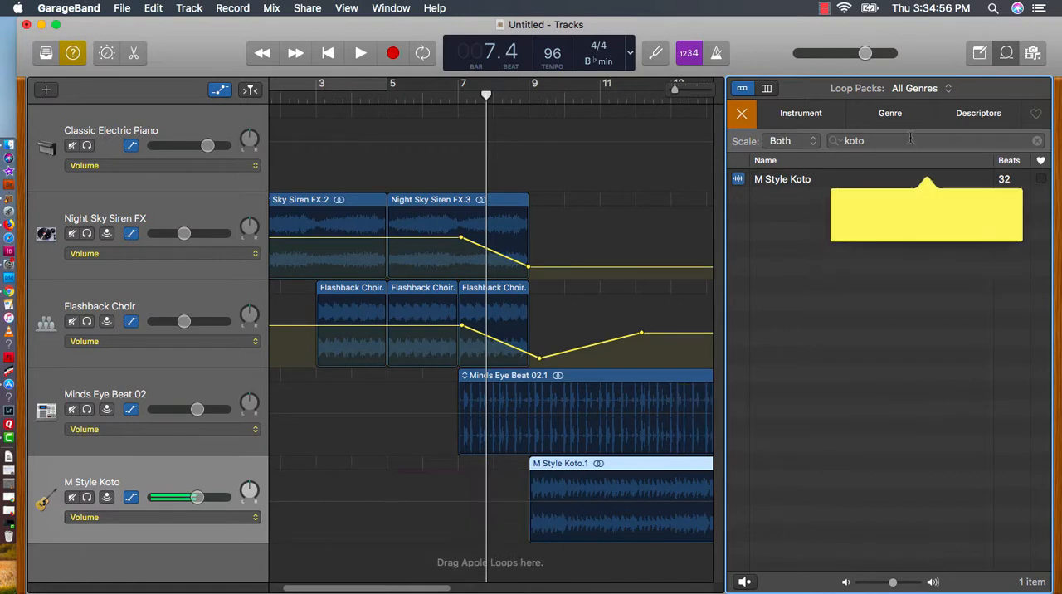
# Search the loops for "freeway guitar" and place Freeway Guitar at bar 9 and again at bar 15, each on its own new track
pyautogui.moveTo(879, 142); pyautogui.dragTo(734, 148)
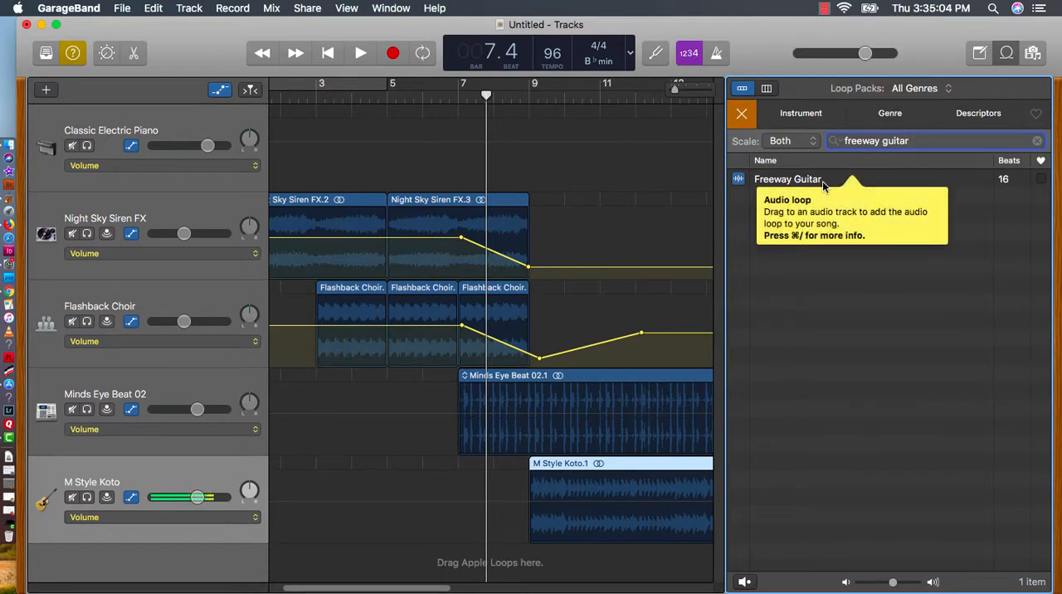
pyautogui.moveTo(824, 185); pyautogui.dragTo(527, 561)
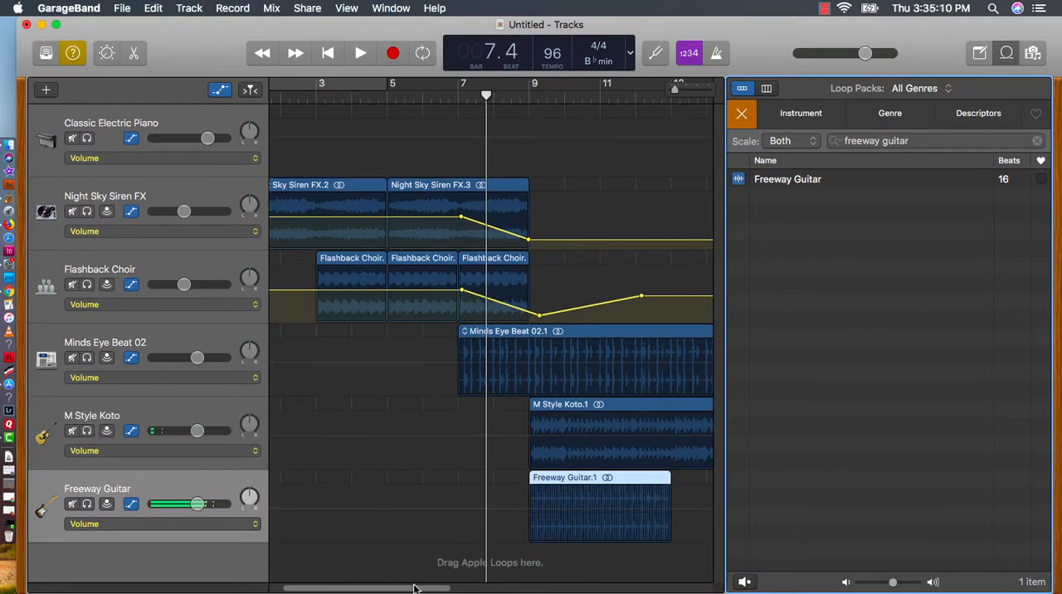
pyautogui.moveTo(415, 588); pyautogui.dragTo(506, 588)
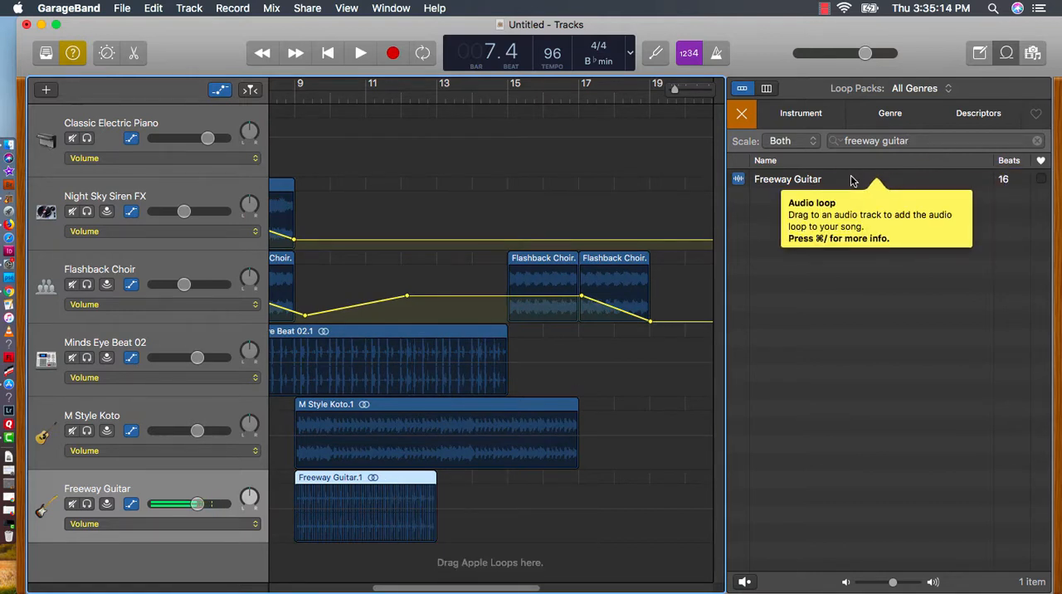
pyautogui.moveTo(840, 185); pyautogui.dragTo(511, 562)
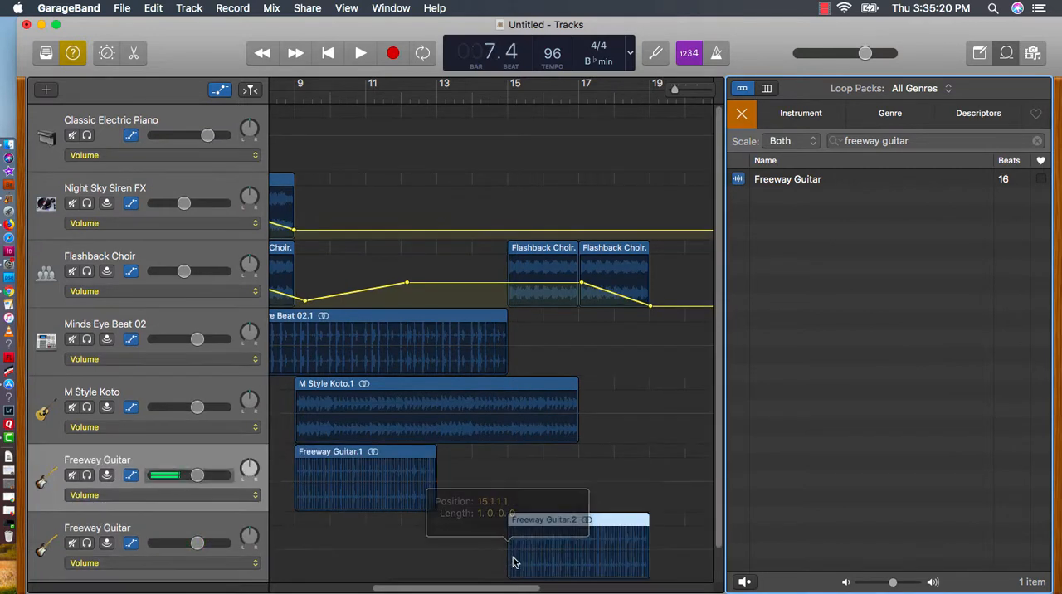
# Draw a volume fade-out on the second Freeway Guitar track from just past bar 17 to bar 19
pyautogui.click(590, 548)
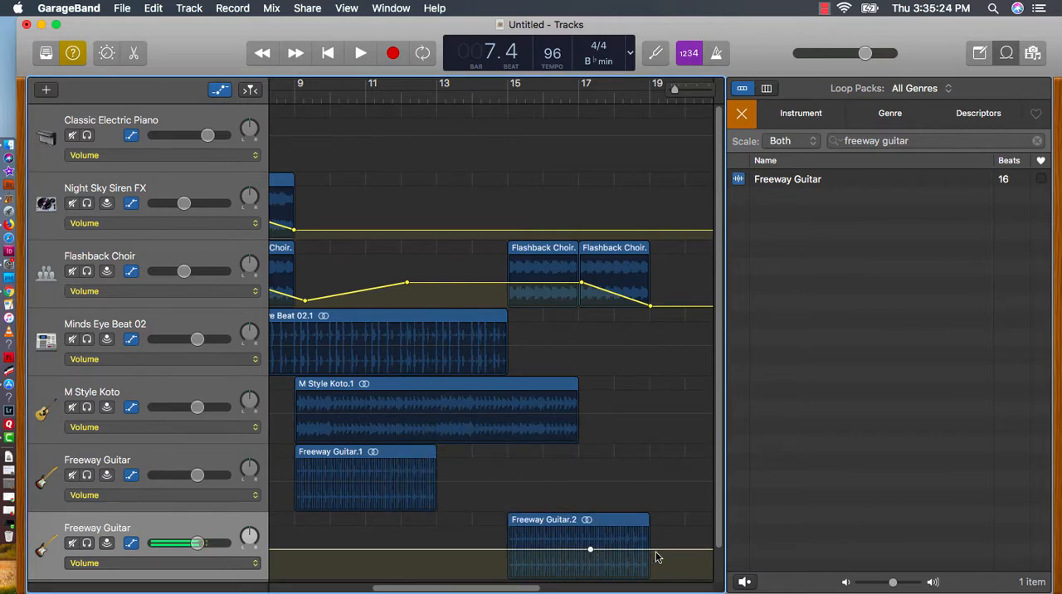
pyautogui.moveTo(653, 551); pyautogui.dragTo(650, 576)
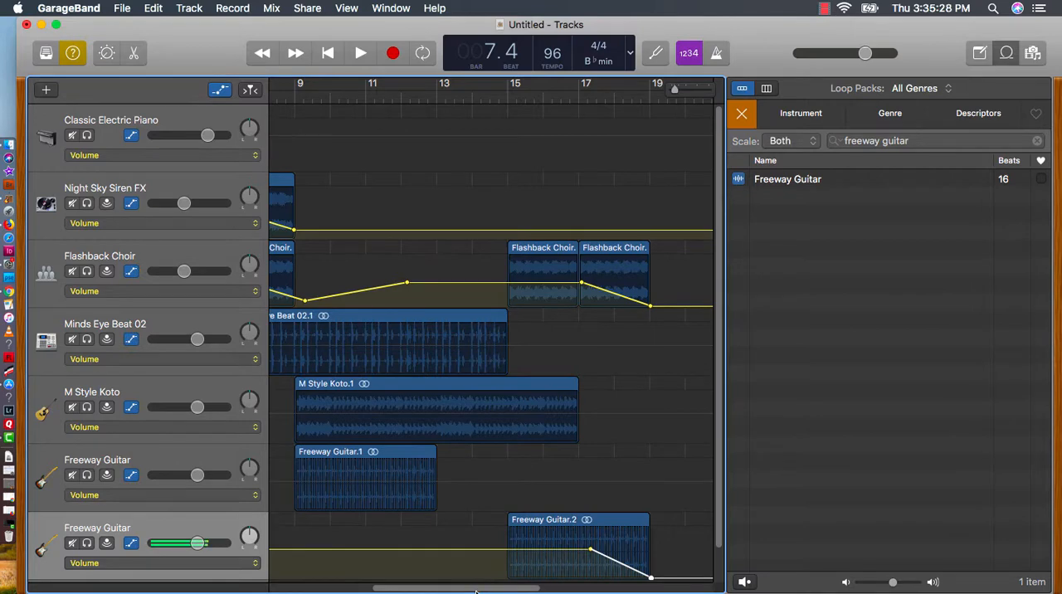
# Play the whole song through and stop playback once the last loops end at bar 19
pyautogui.moveTo(475, 590); pyautogui.dragTo(309, 583)
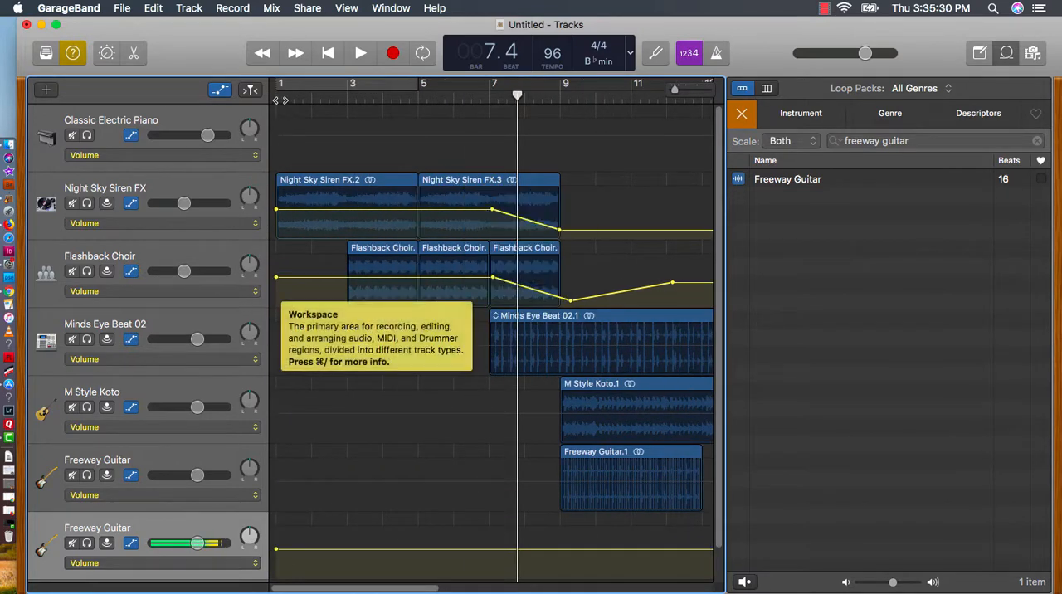
pyautogui.click(358, 53)
pyautogui.click(360, 53)
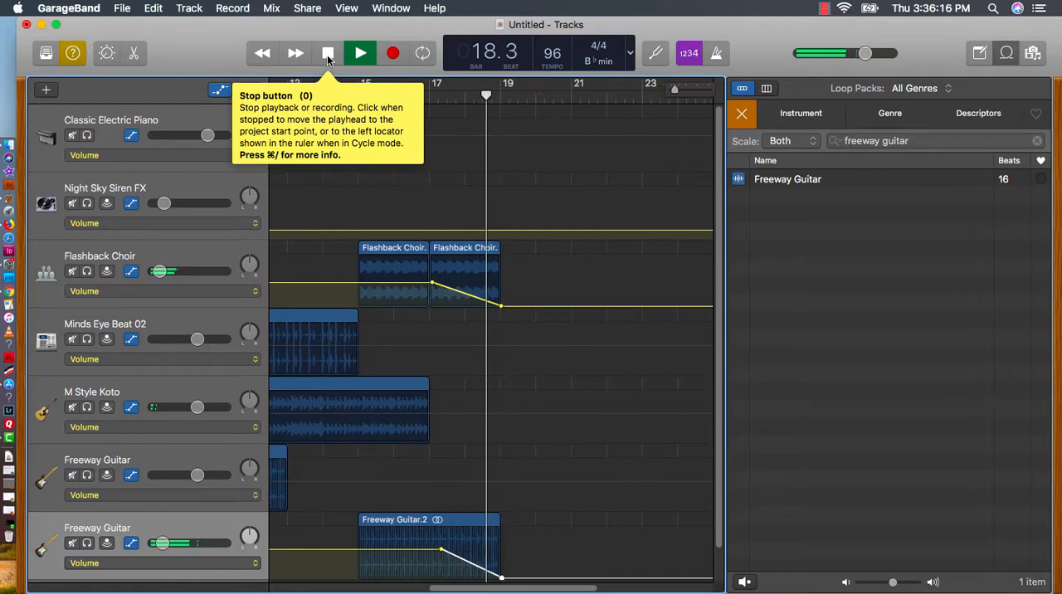
pyautogui.click(328, 55)
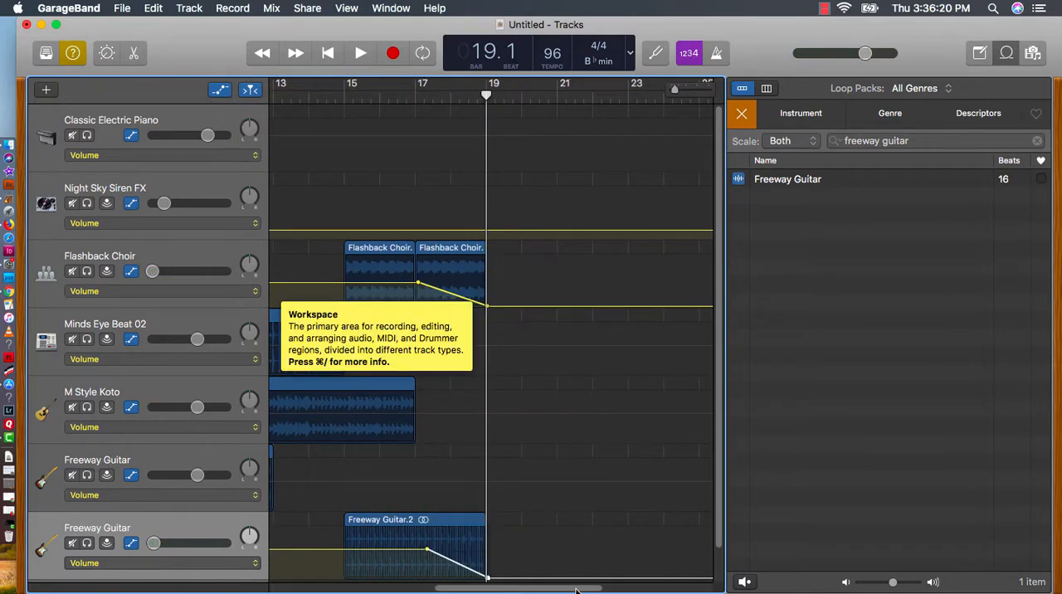
# Create a new microphone audio track that records from Input 1
pyautogui.moveTo(579, 589); pyautogui.dragTo(474, 589)
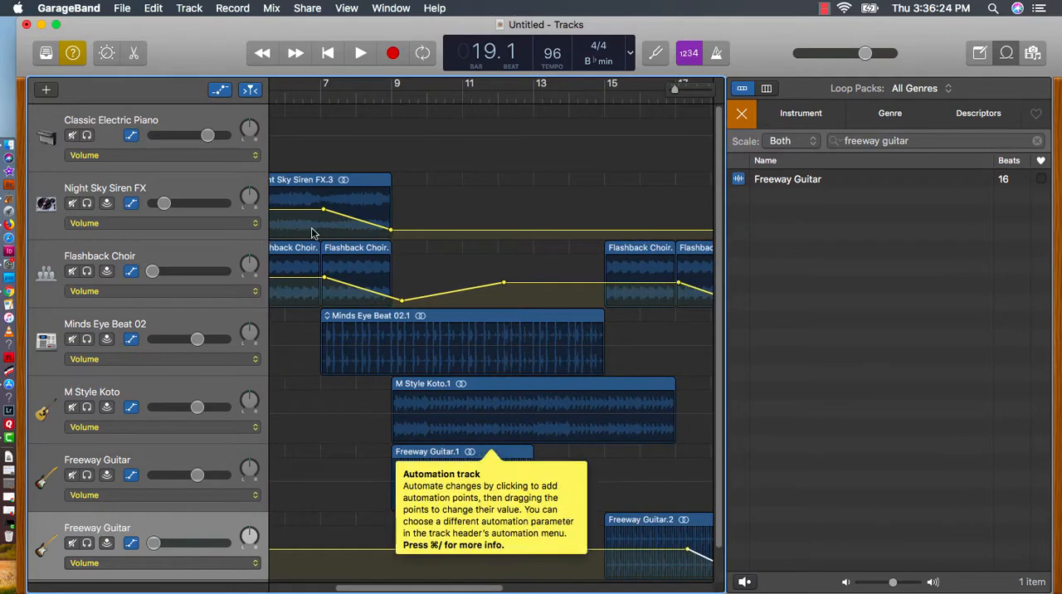
pyautogui.click(45, 91)
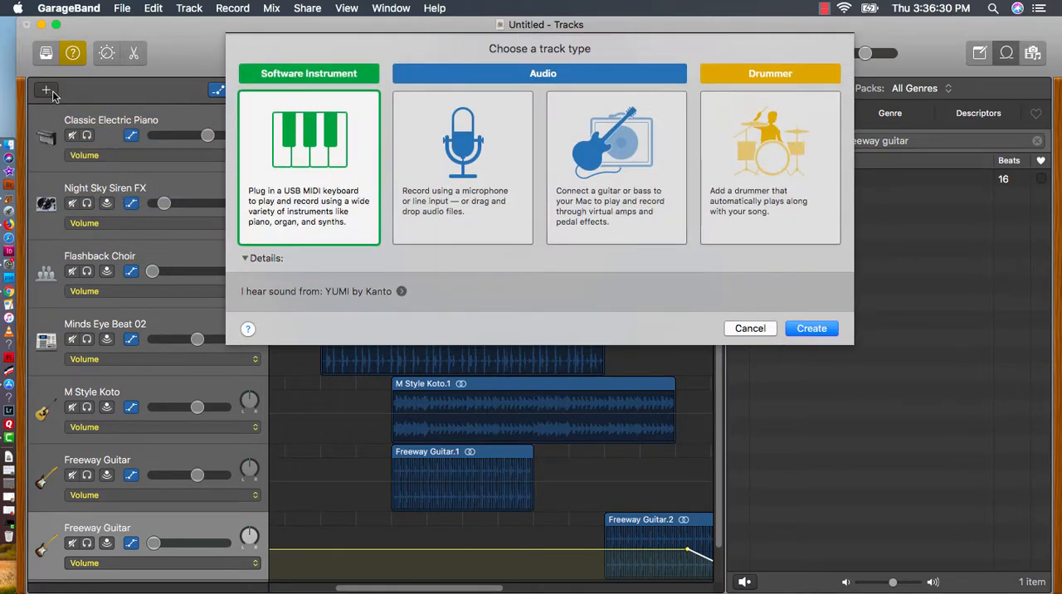
pyautogui.click(455, 178)
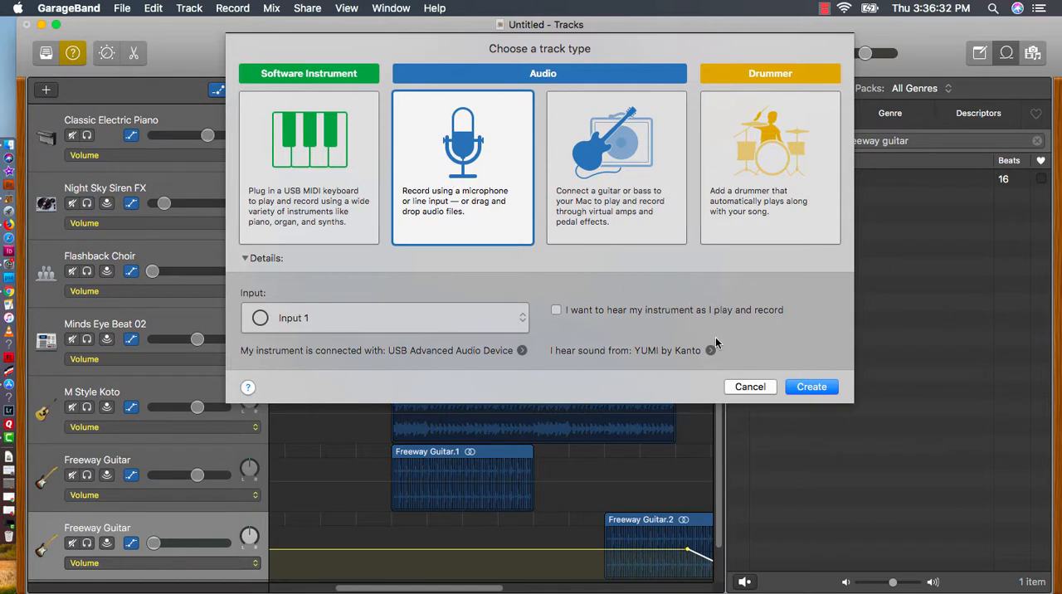
pyautogui.click(812, 387)
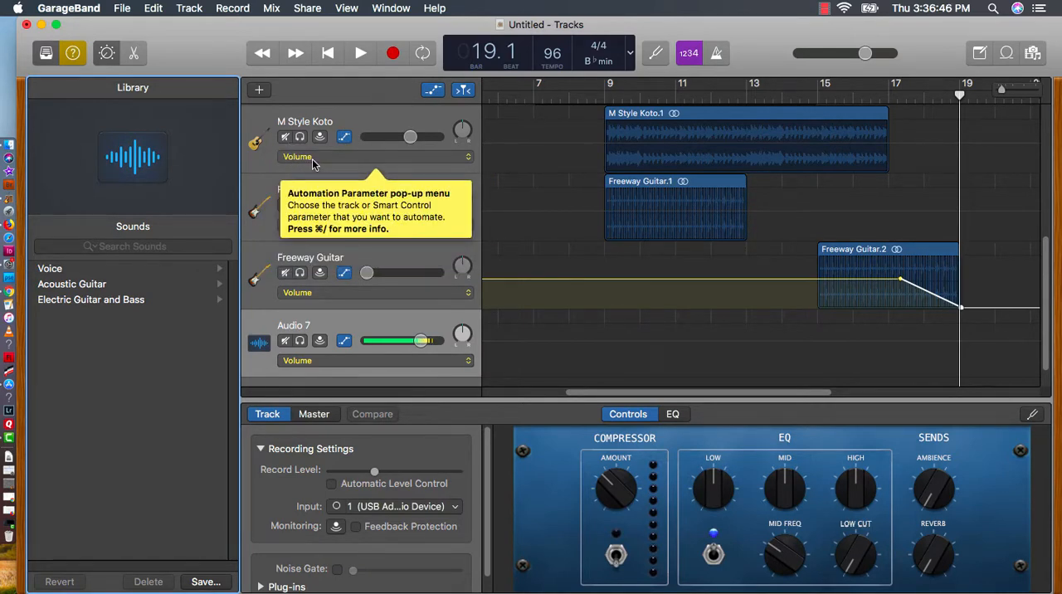
# Mute all the tracks at once, and unmute only the new Audio 7 track
pyautogui.press('super')
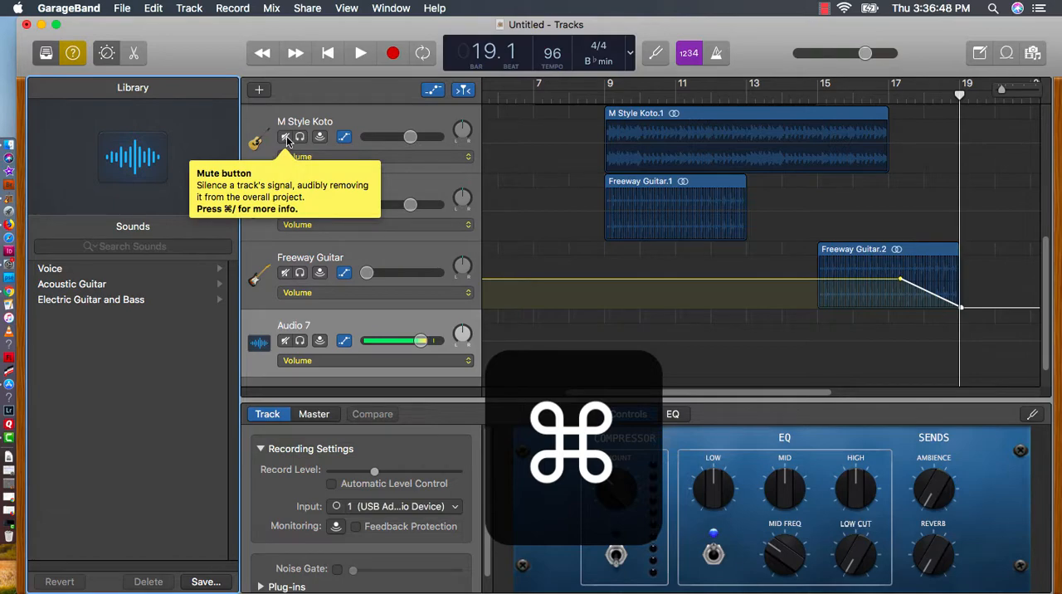
pyautogui.keyDown('super'); pyautogui.click(286, 137); pyautogui.keyUp('super')
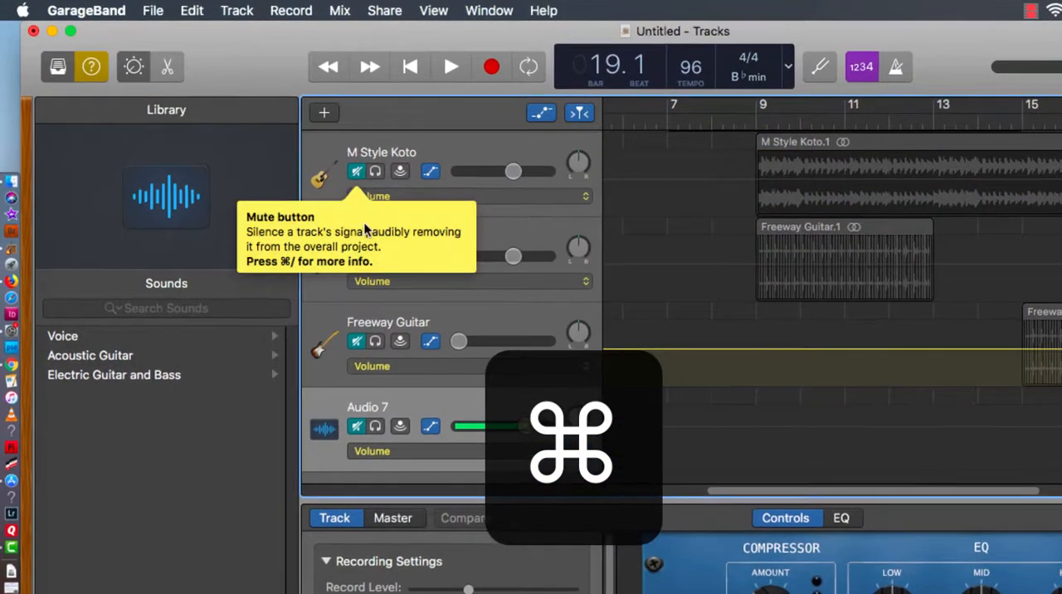
pyautogui.scroll(-1, 687, 415)
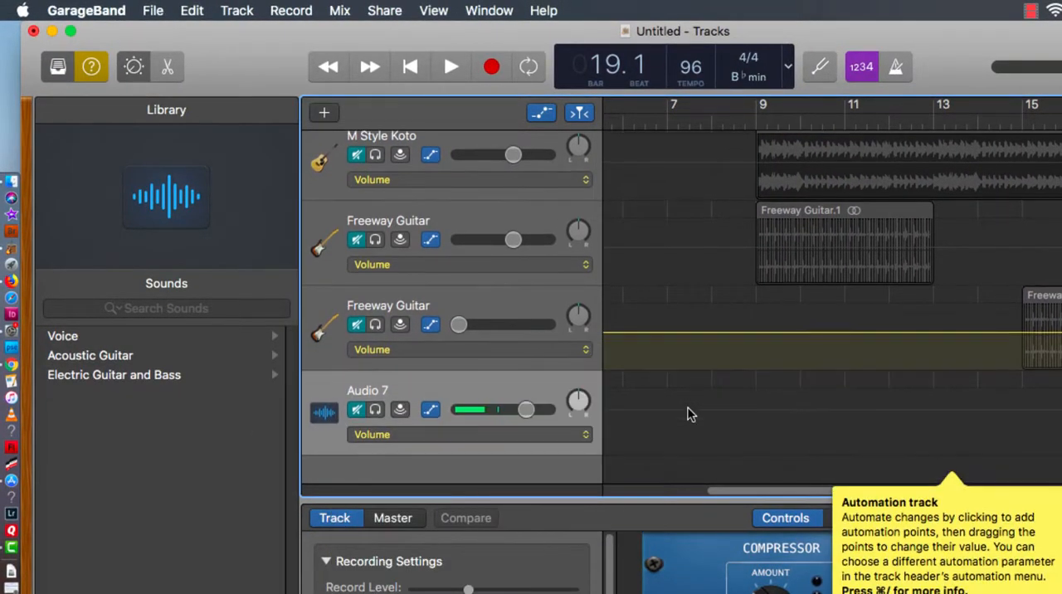
pyautogui.click(357, 410)
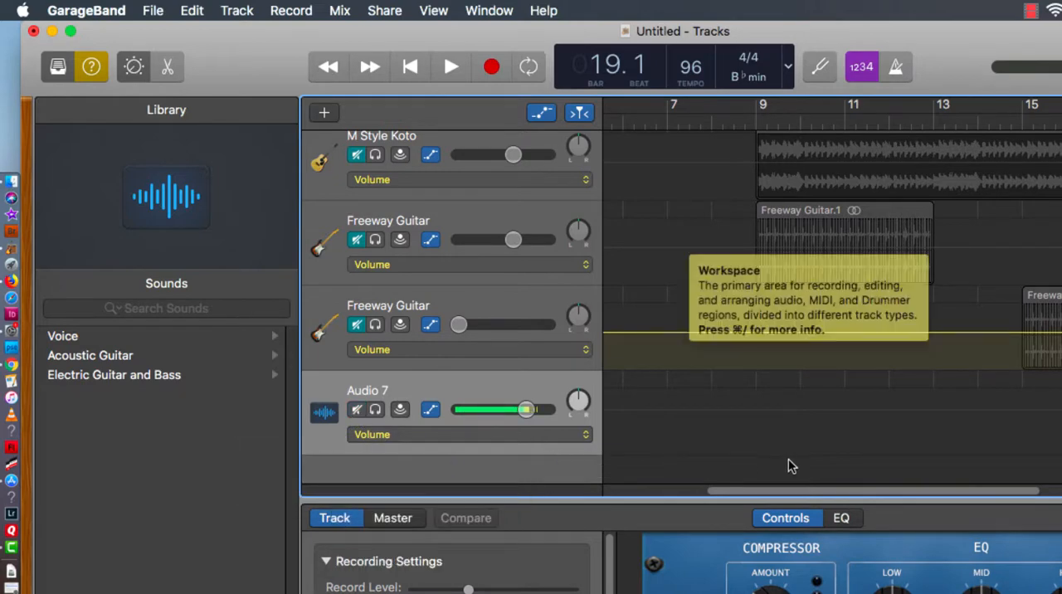
pyautogui.scroll(-1, 955, 445)
pyautogui.scroll(5, 950, 450)
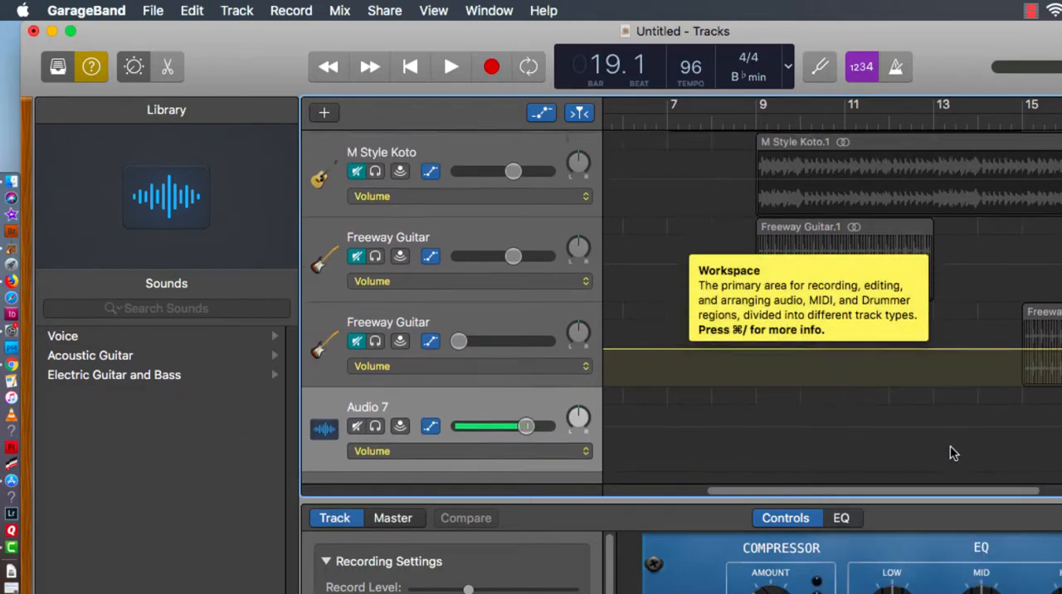
pyautogui.scroll(-2, 944, 451)
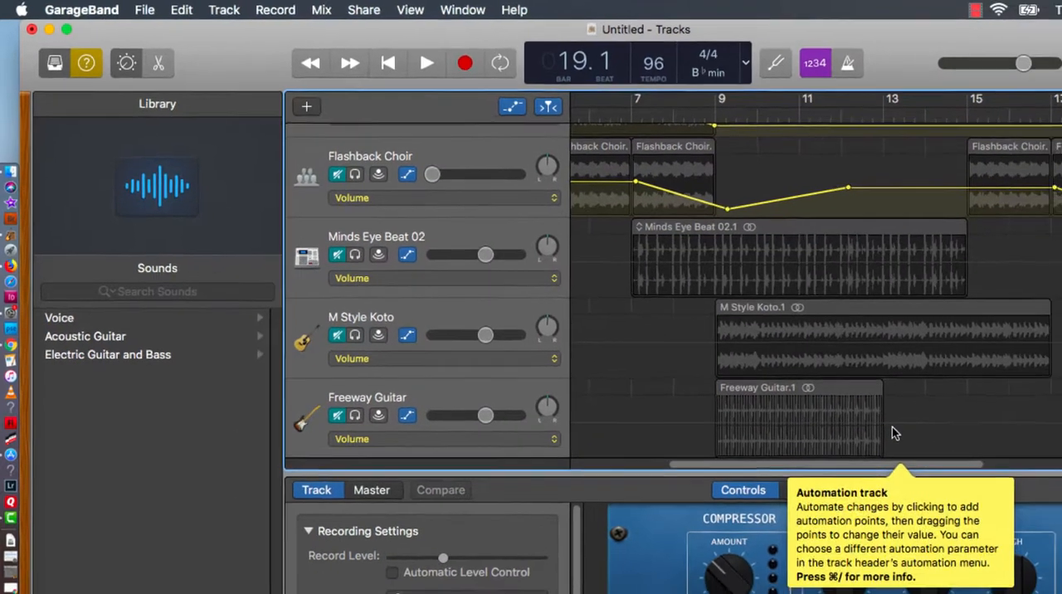
pyautogui.scroll(5, 943, 452)
pyautogui.scroll(-3, 941, 452)
pyautogui.scroll(-2, 753, 367)
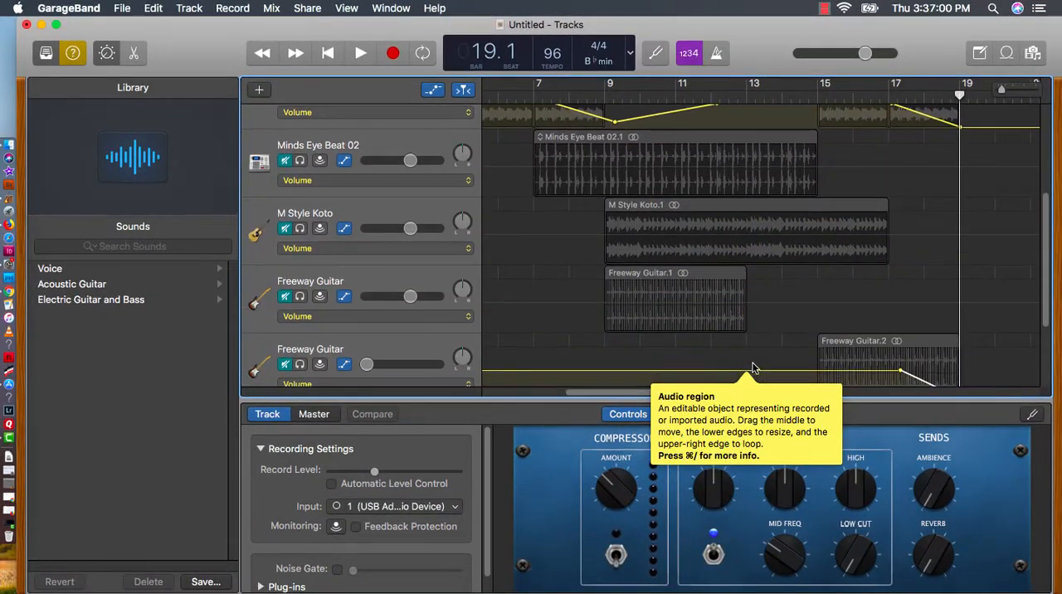
# Record a short microphone take on the Audio 7 track from bar 13 to about bar 14, beat 3
pyautogui.click(750, 99)
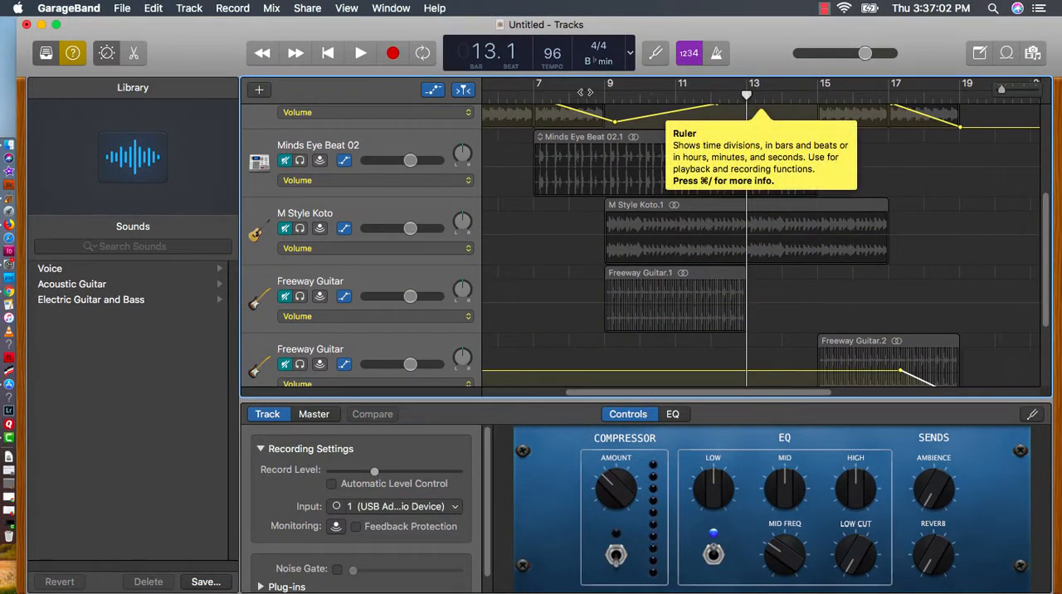
pyautogui.click(393, 53)
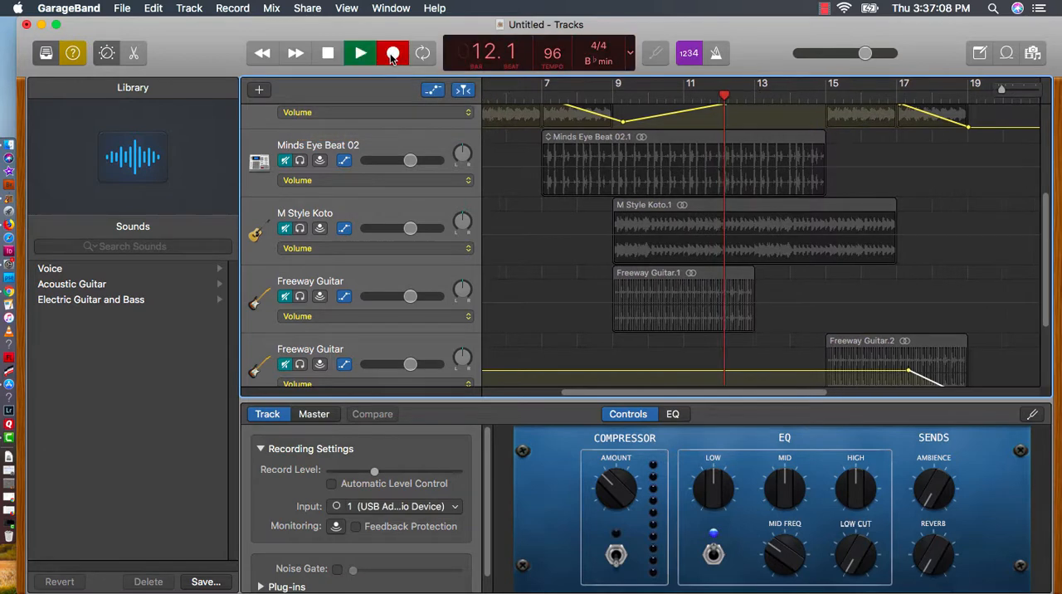
pyautogui.click(328, 54)
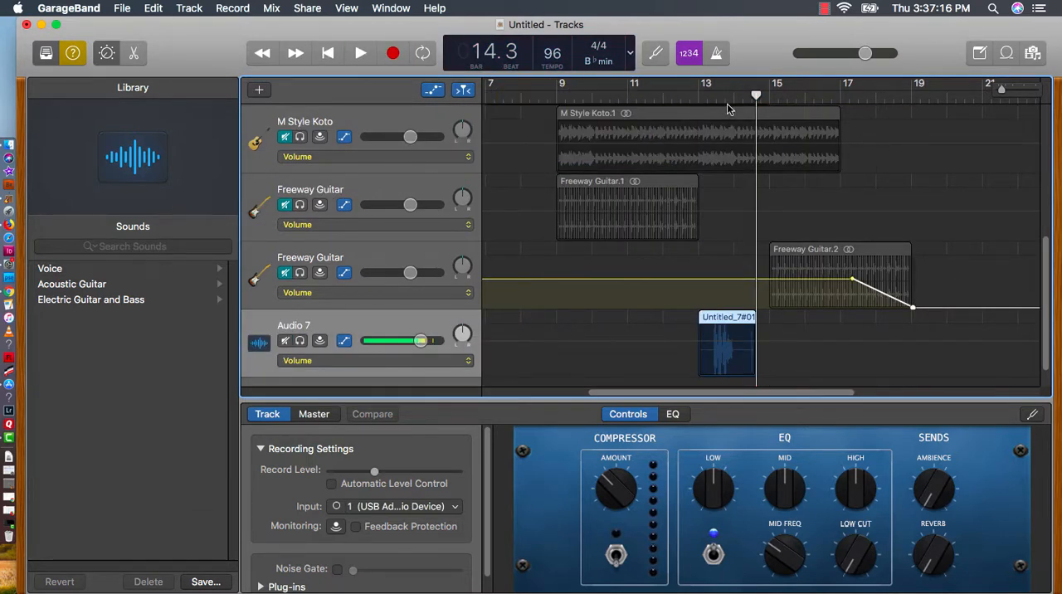
# Play back the recorded Audio 7 take on its own from bar 13, and stop playback once it ends
pyautogui.click(700, 92)
pyautogui.click(361, 57)
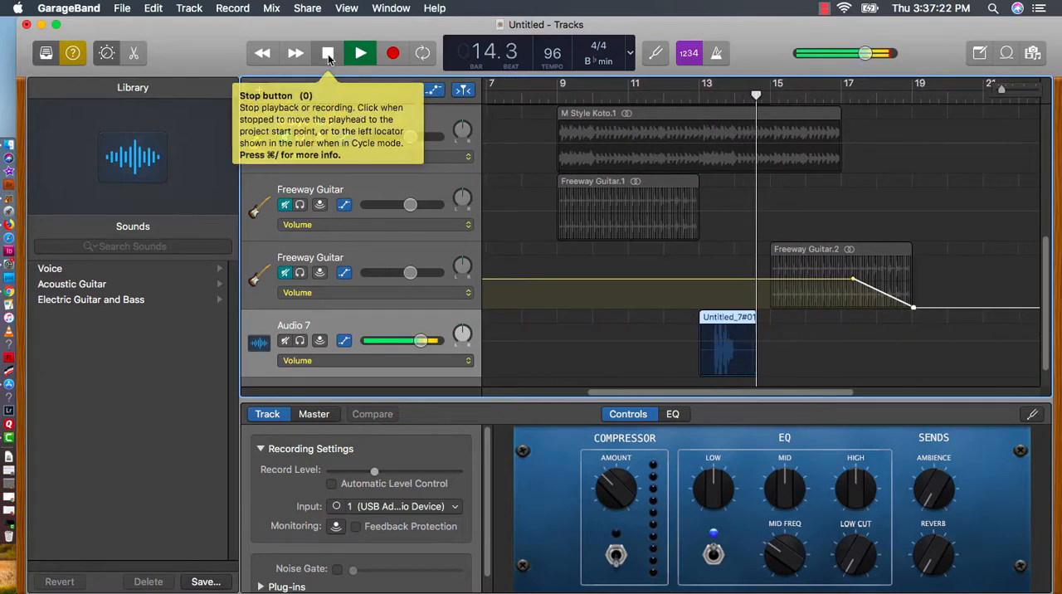
pyautogui.click(328, 53)
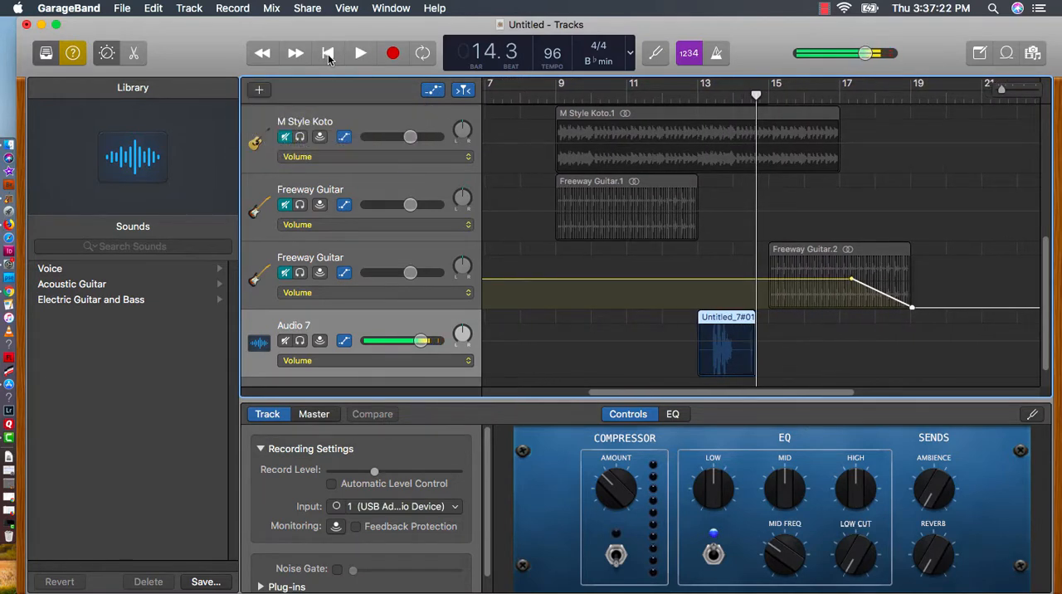
# Unmute all the tracks and play the full mix from just before bar 13 to about bar 16, beat 3
pyautogui.keyDown('super'); pyautogui.click(287, 138); pyautogui.keyUp('super')
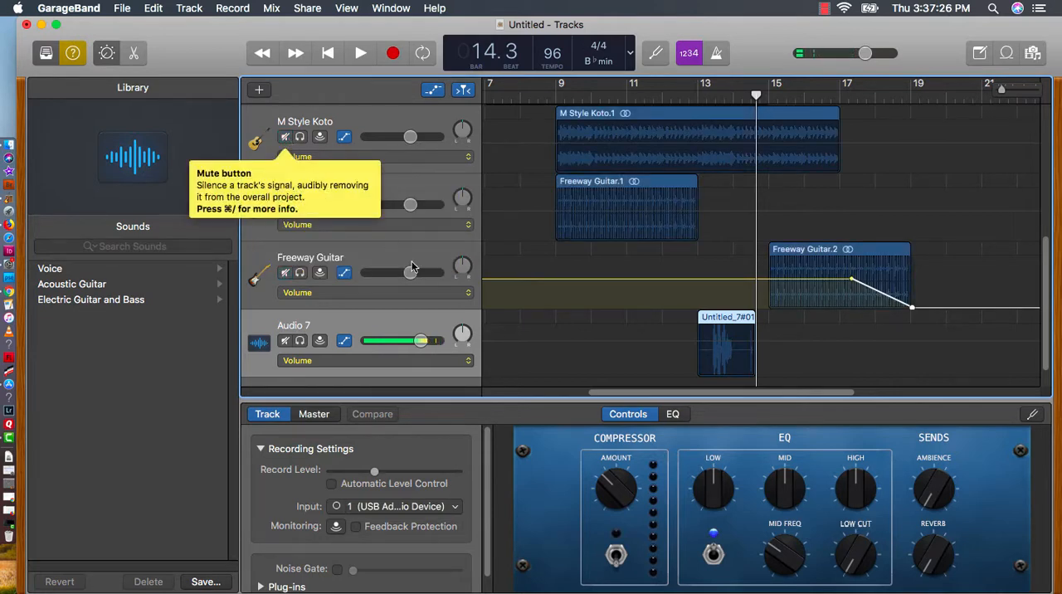
pyautogui.click(679, 98)
pyautogui.press('space')
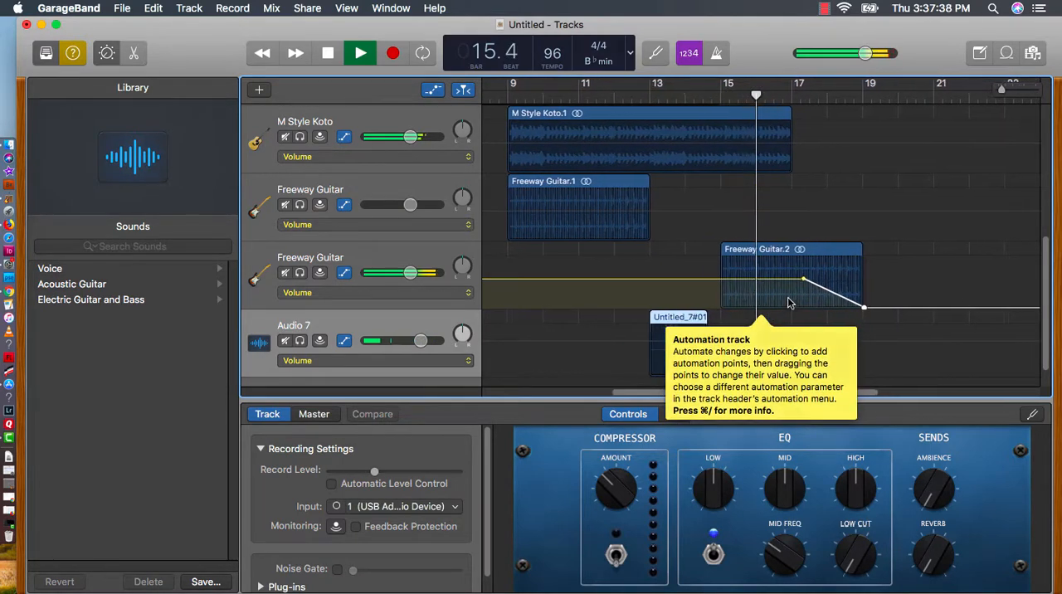
pyautogui.press('space')
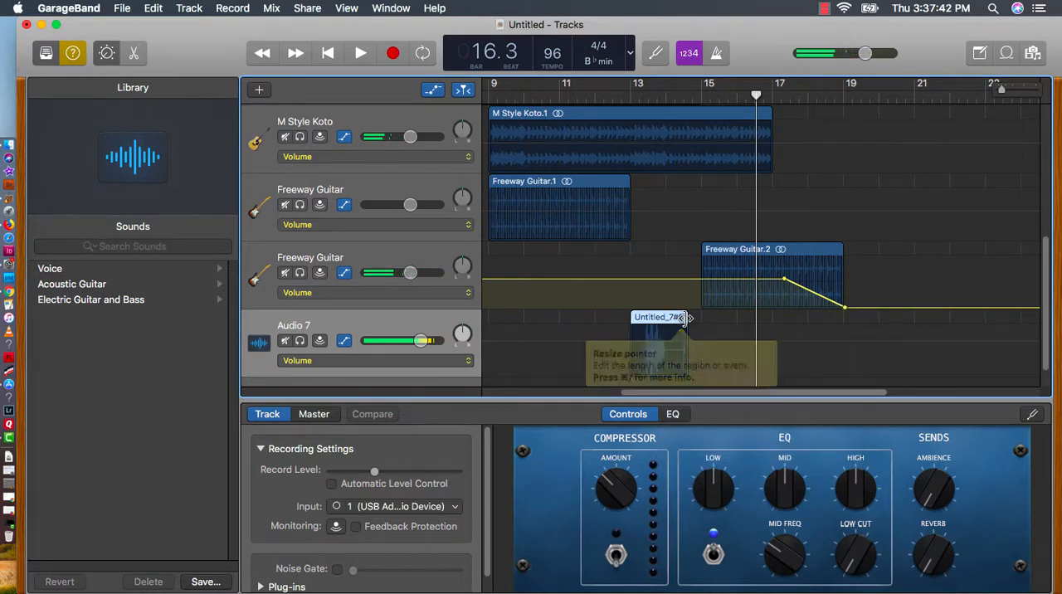
# Trim the end of the recorded region on the Audio 7 track back to about bar 14, beat 2
pyautogui.moveTo(687, 319); pyautogui.dragTo(675, 320)
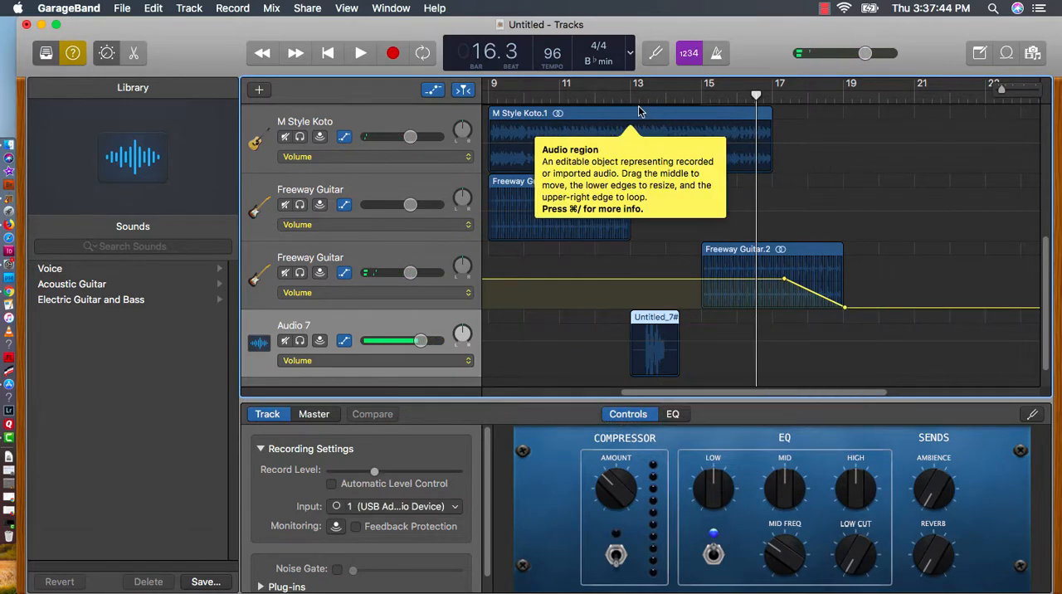